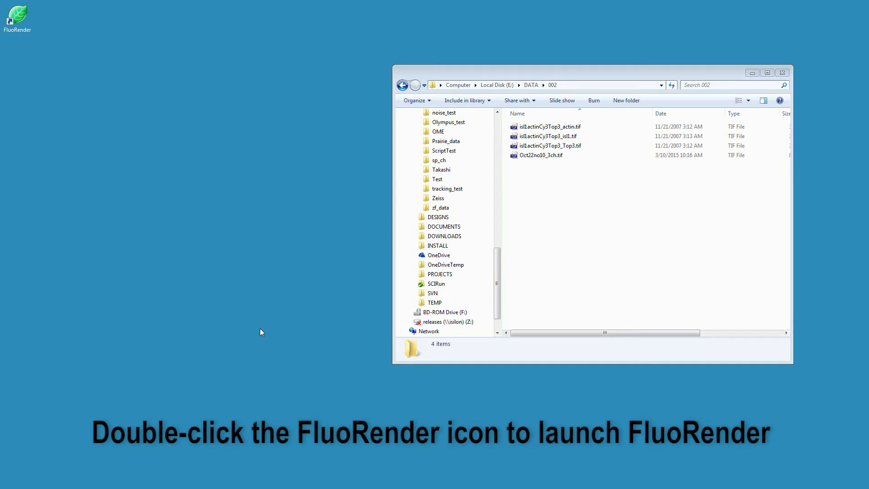
Step: Launch FluoRender and load the volume file isl1actinCy3Top3_actin.tif from folder 002
double_click(15, 19)
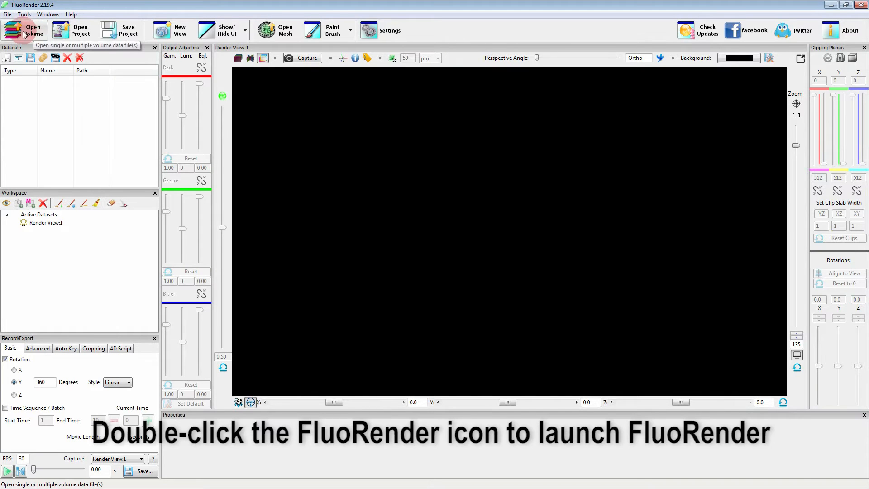
left_click(27, 34)
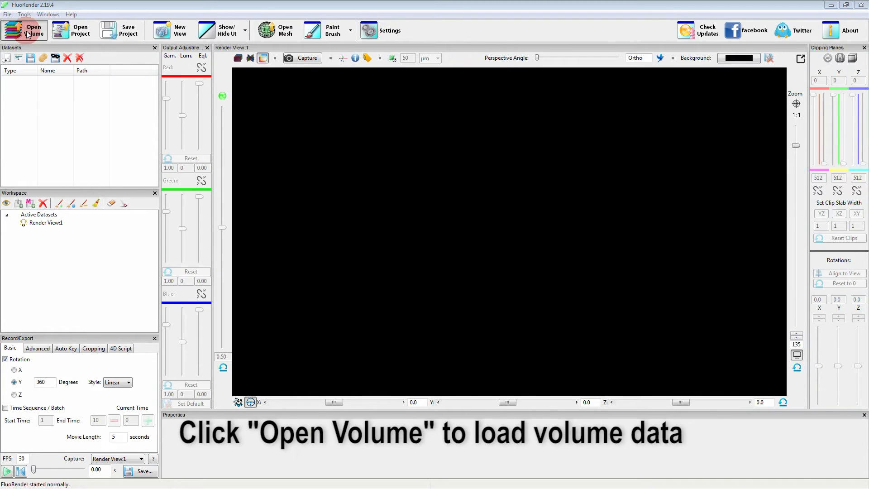
left_click_drag(648, 115, 442, 87)
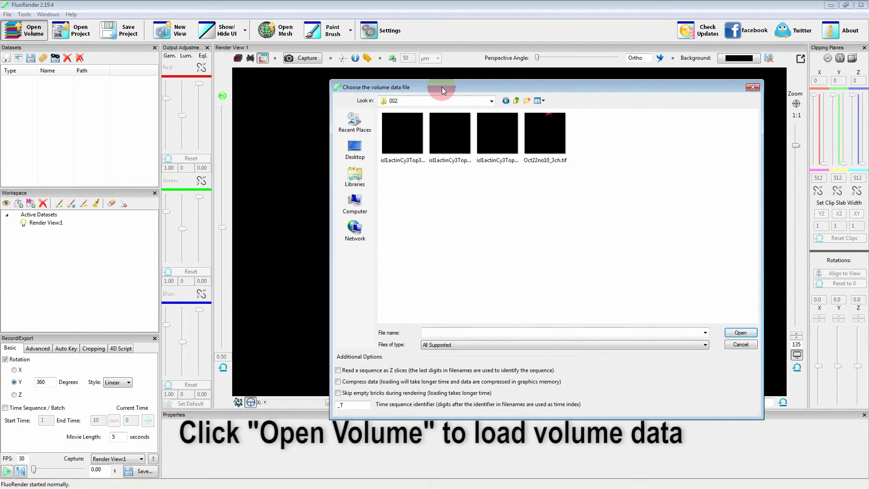
left_click(403, 131)
left_click(735, 335)
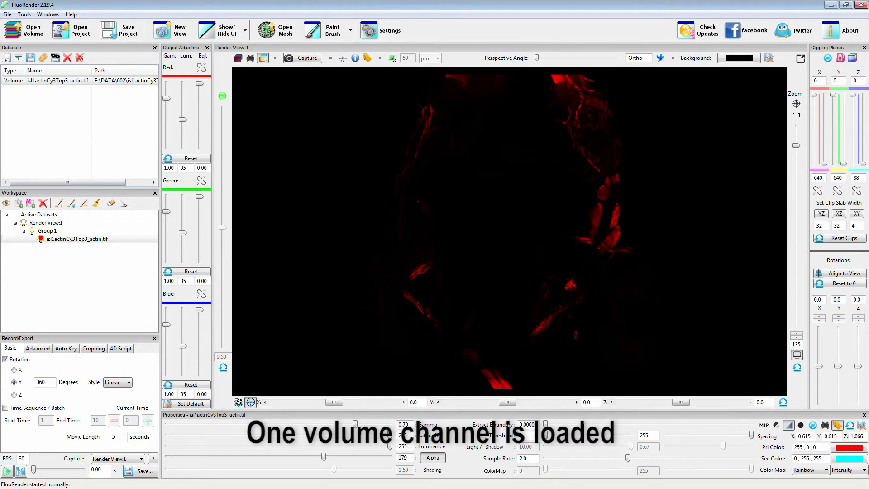
Step: Add isl1actinCy3Top3_isl1.tif and isl1actinCy3Top3_Top3.tif to the render view from the file browser window
key("alt+Tab")
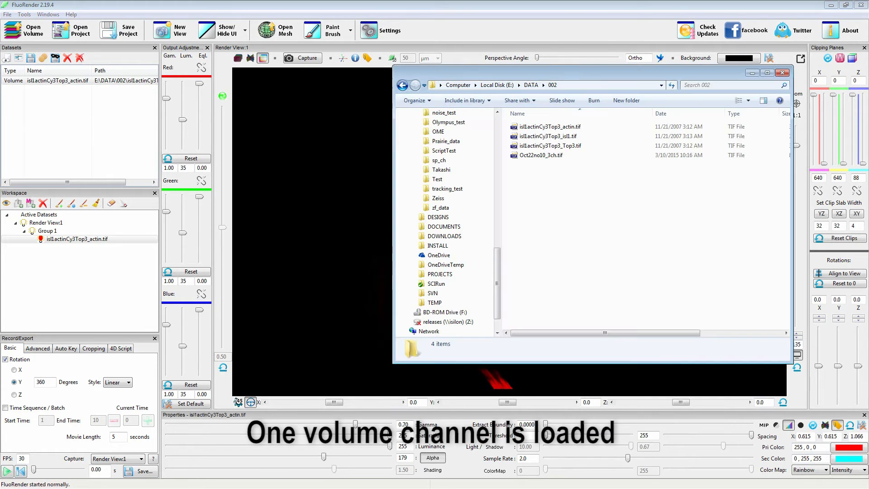
left_click(552, 138)
left_click(555, 146, "ctrl")
left_click_drag(555, 145, 337, 195)
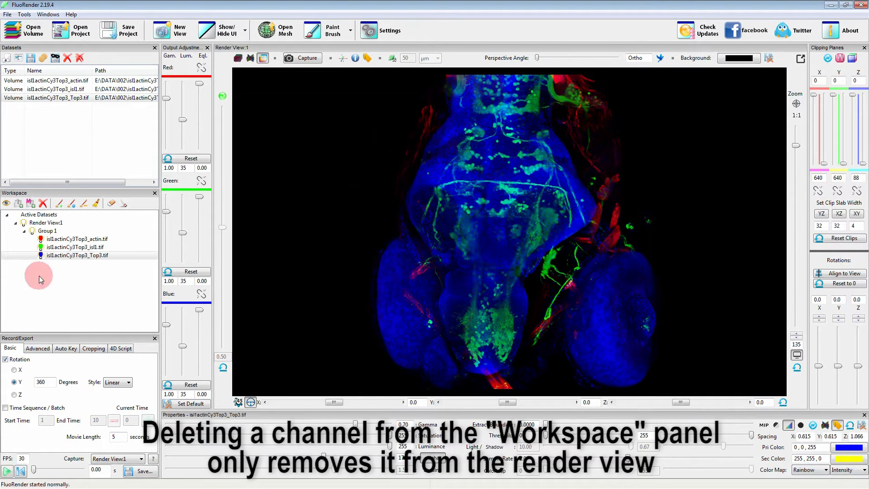
Step: Remove the Top3 and isl1 channels from the render view while keeping their datasets loaded
left_click(43, 204)
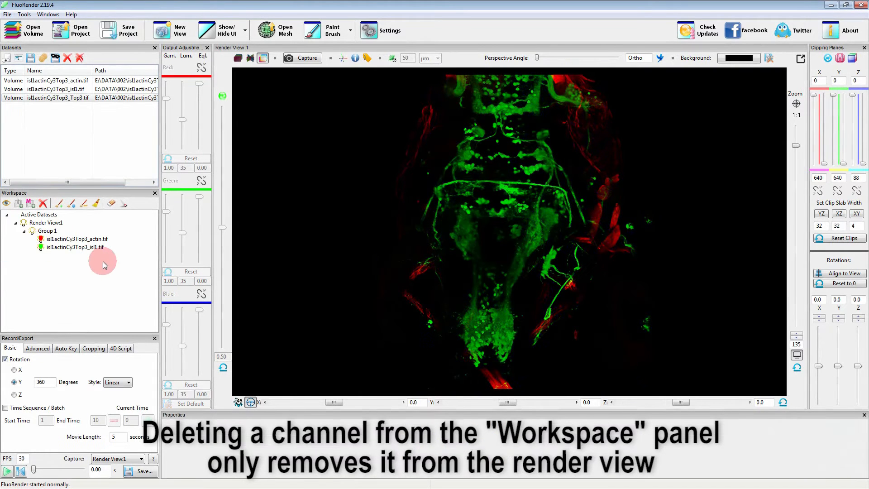
left_click(58, 248)
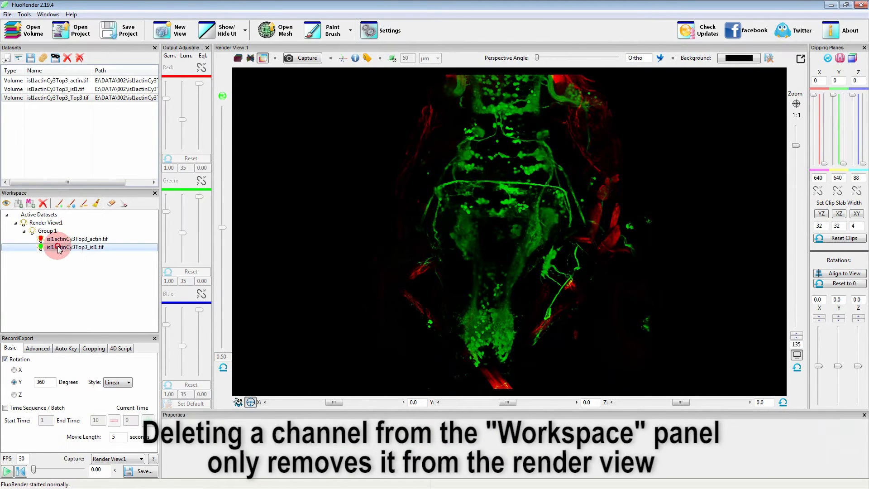
left_click(43, 203)
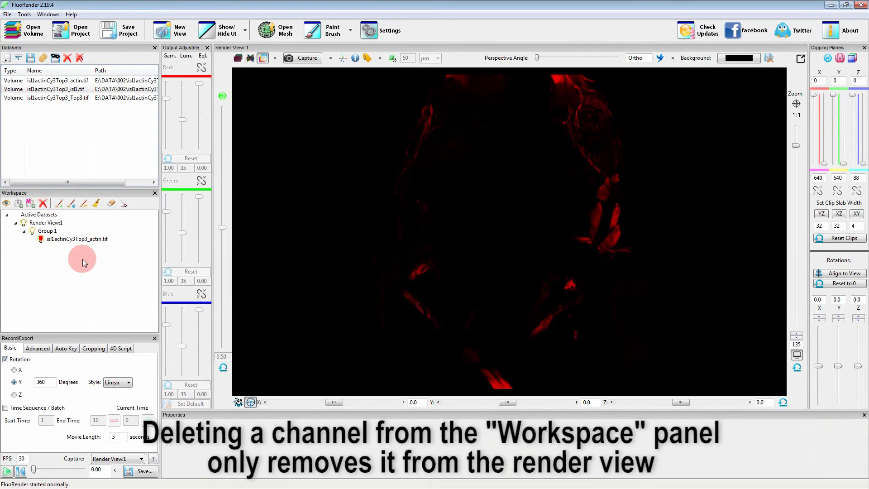
Step: Delete the isl1actinCy3Top3_Top3.tif dataset on its own, and clear all remaining datasets at once
left_click(47, 89)
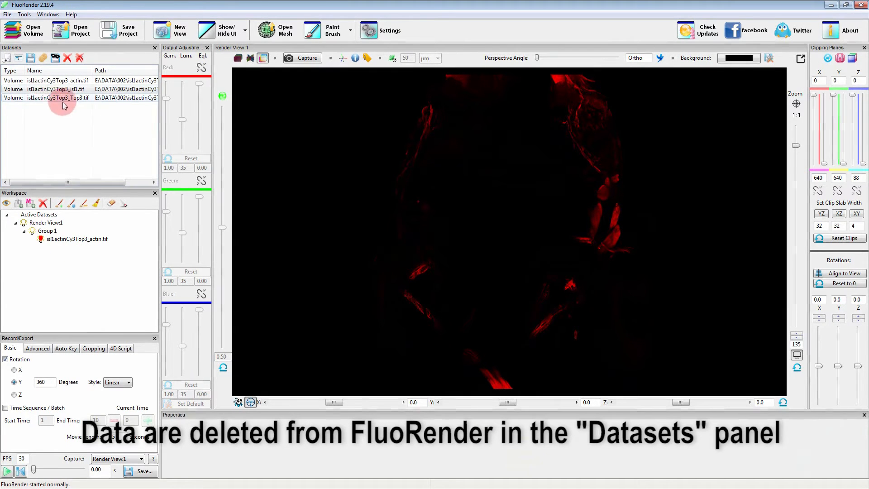
left_click(46, 98)
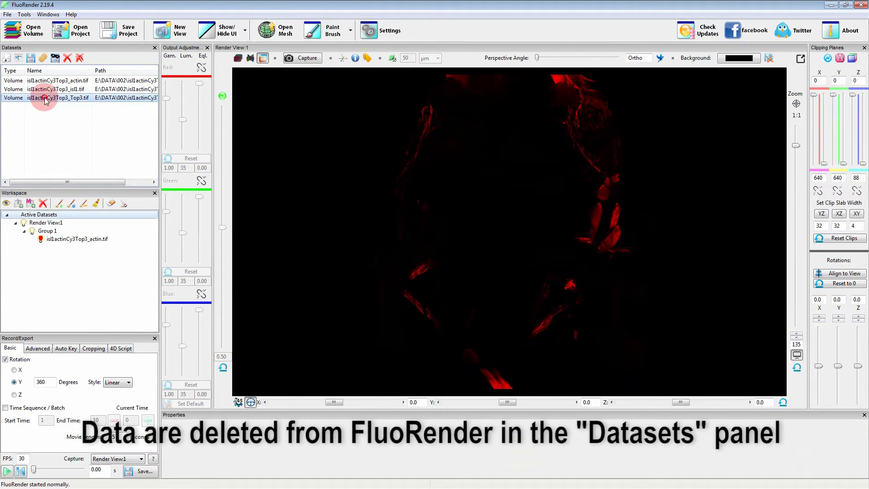
left_click(67, 58)
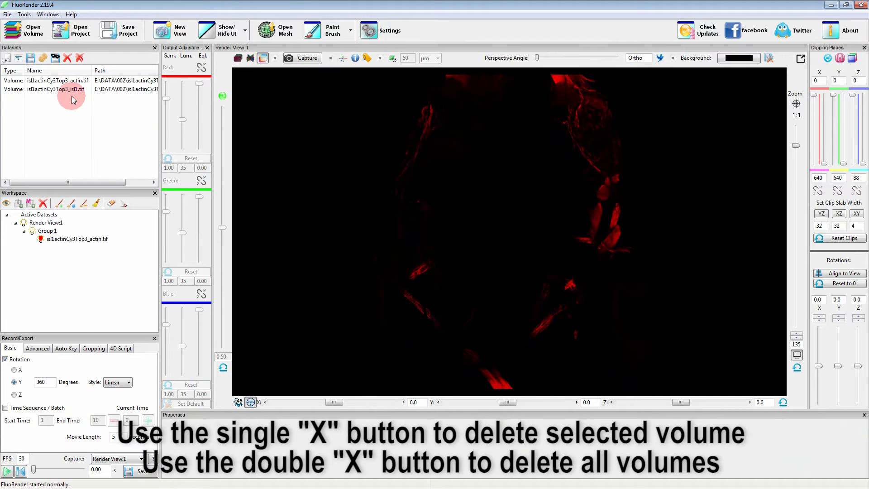
left_click(80, 59)
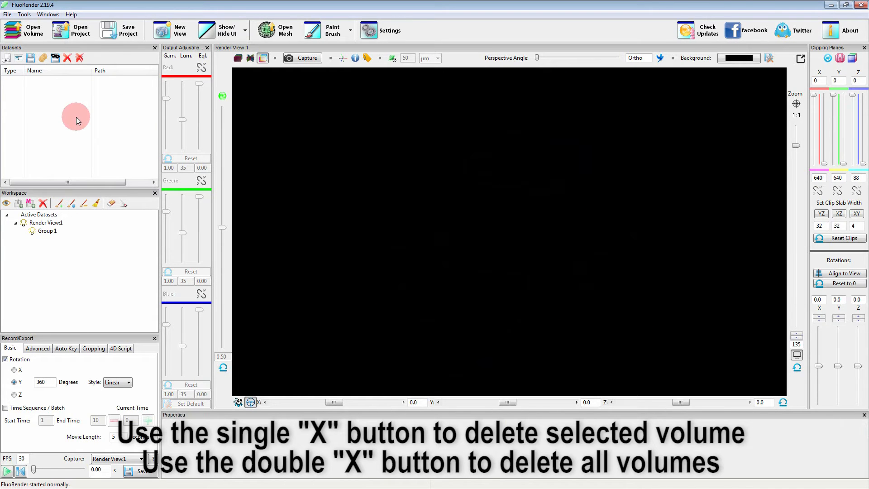
Step: Load the three isl1actinCy3Top3 volume files (actin, isl1 and Top3) together from folder 002
left_click(17, 31)
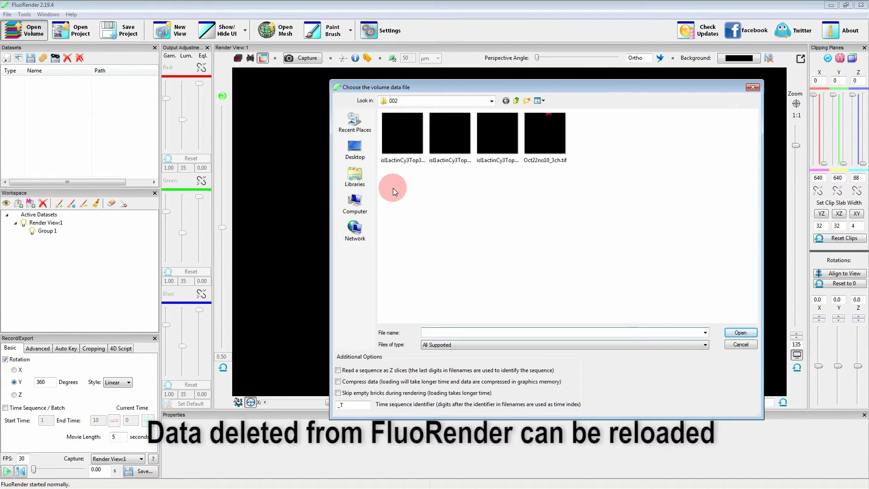
left_click_drag(396, 181, 519, 136)
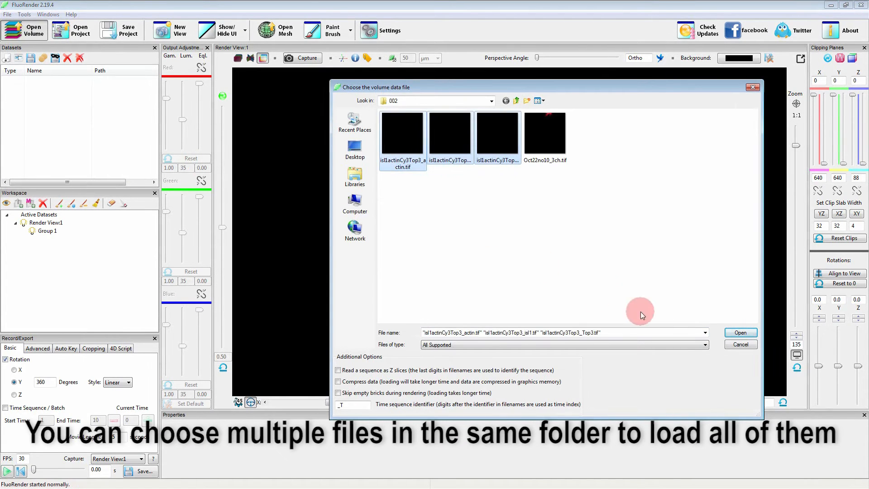
left_click(740, 333)
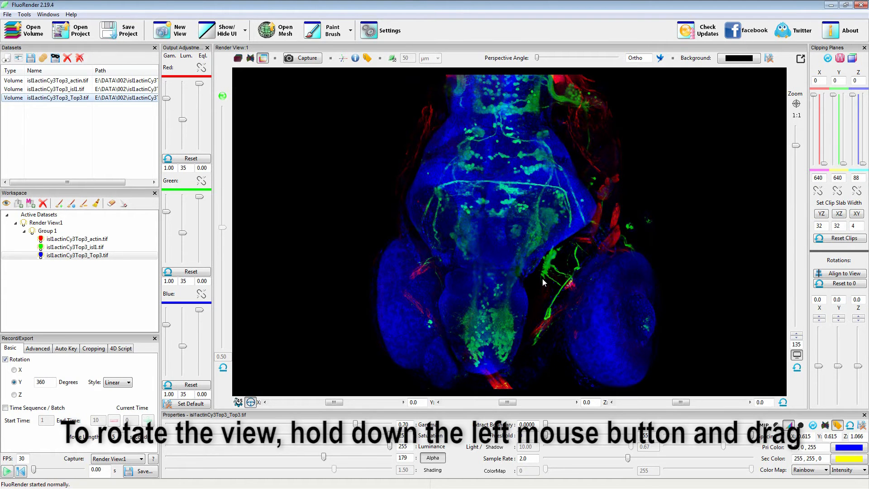
Step: Explore the volume in the render view by rotating it slightly, panning it around and zooming in and out
mouse_move(543, 278)
left_mouse_down()
mouse_move(387, 275)
mouse_move(596, 272)
mouse_move(528, 275)
mouse_move(547, 277)
left_mouse_up()
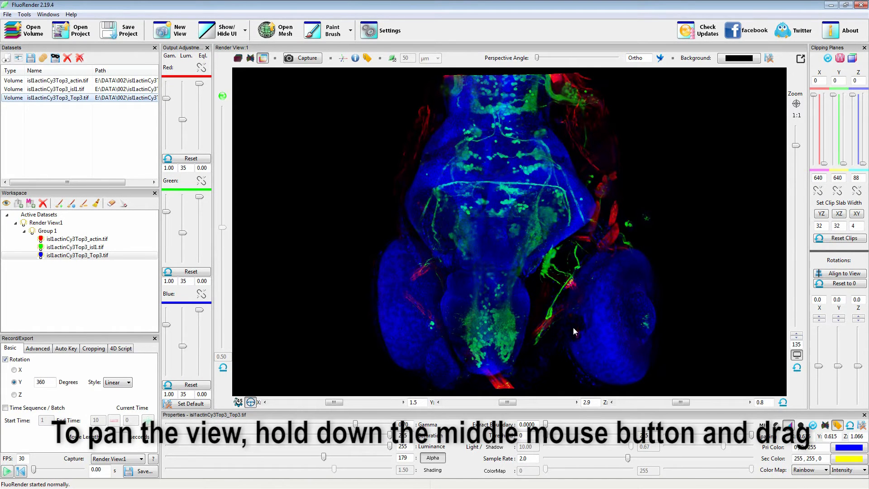
middle_click_drag(573, 327, 627, 201)
middle_click_drag(592, 138, 547, 316)
middle_click_drag(552, 354, 539, 299)
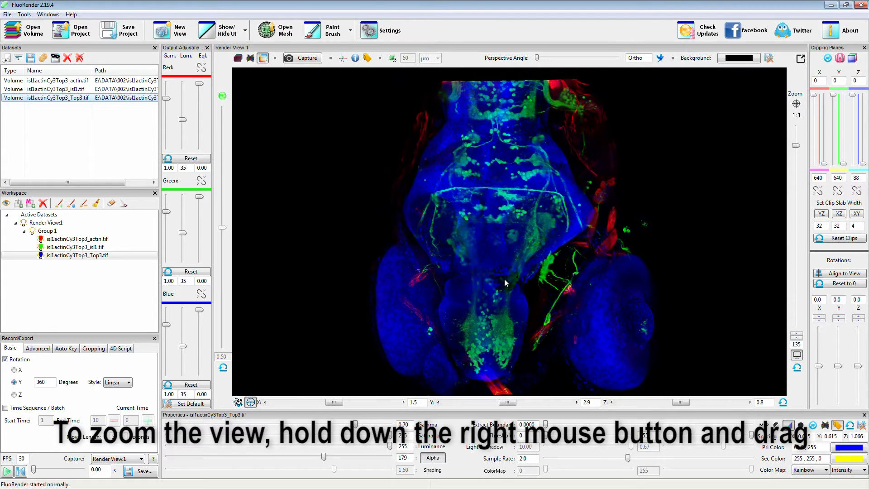
right_click_drag(330, 271, 365, 284)
right_click_drag(623, 277, 294, 270)
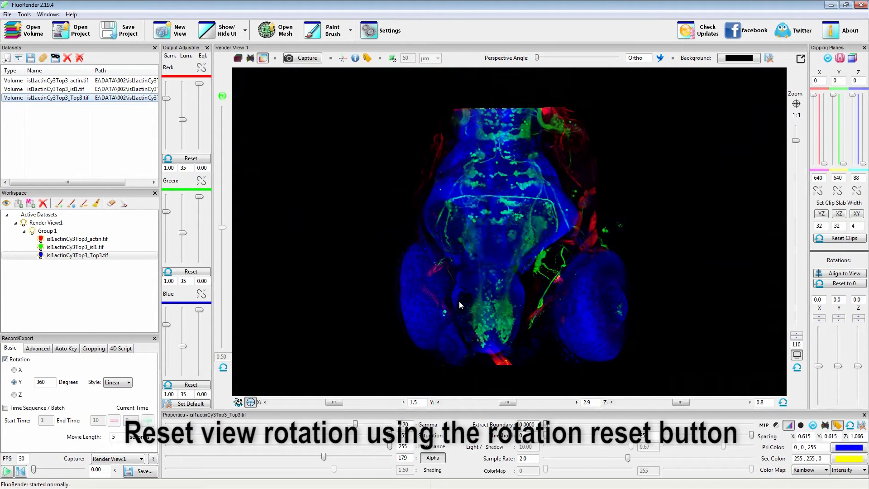
Step: Reset the render view's rotation, panning and zoom to their defaults
left_click(784, 403)
left_click(784, 402)
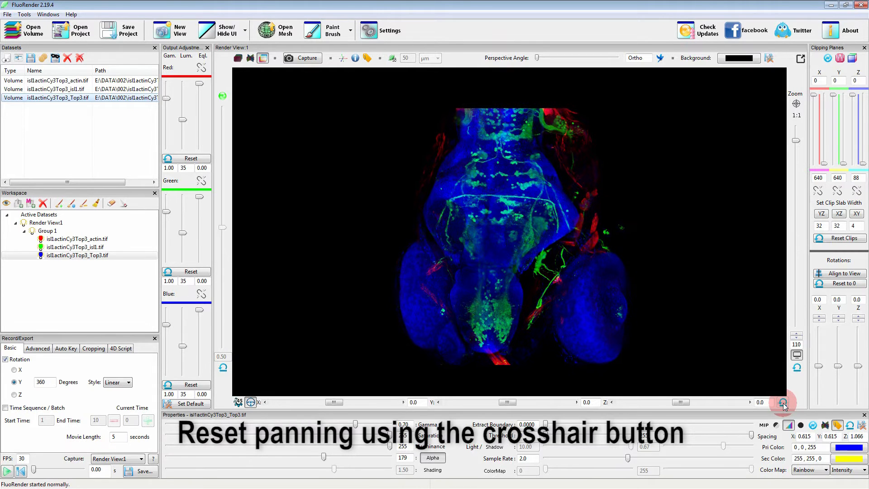
left_click(796, 104)
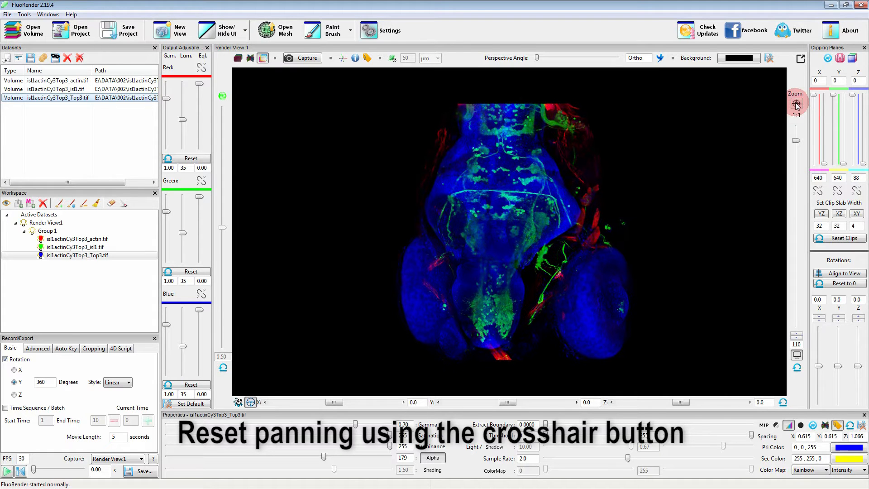
left_click(797, 368)
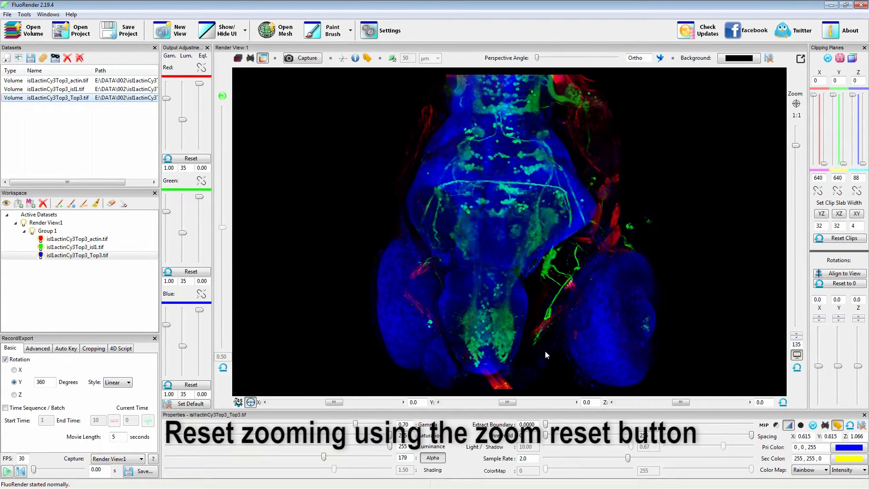
Step: Spin the volume continuously about the Y axis with the rotation slider, and reset the rotation
left_click(506, 402)
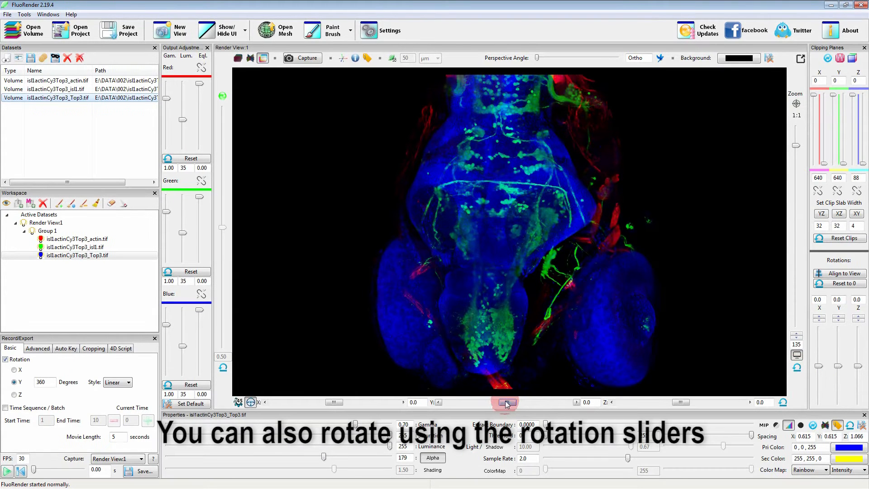
left_click_drag(507, 402, 571, 403)
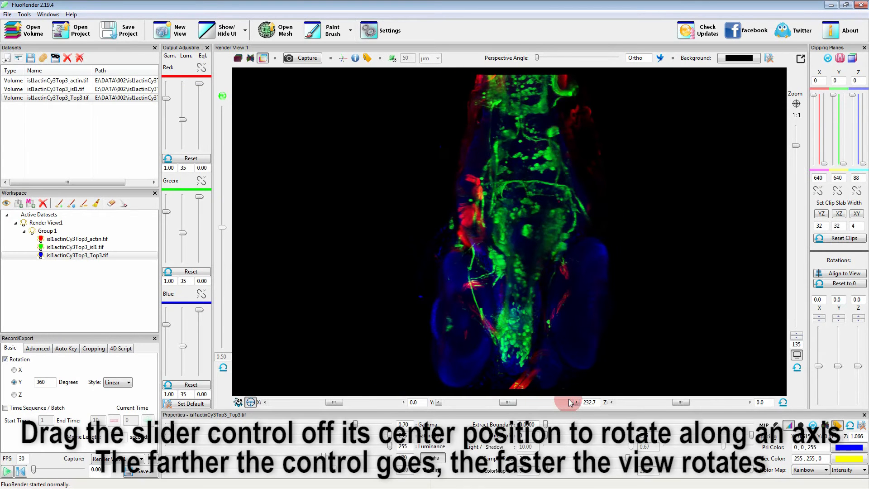
left_click(784, 402)
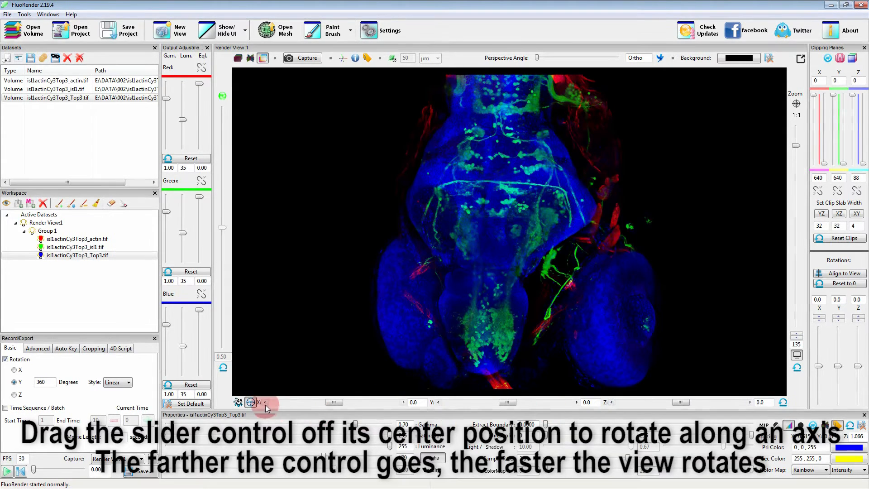
Step: Switch the rotation sliders to direct angle control and try rotating the volume about the Y axis
left_click(250, 402)
left_click(251, 402)
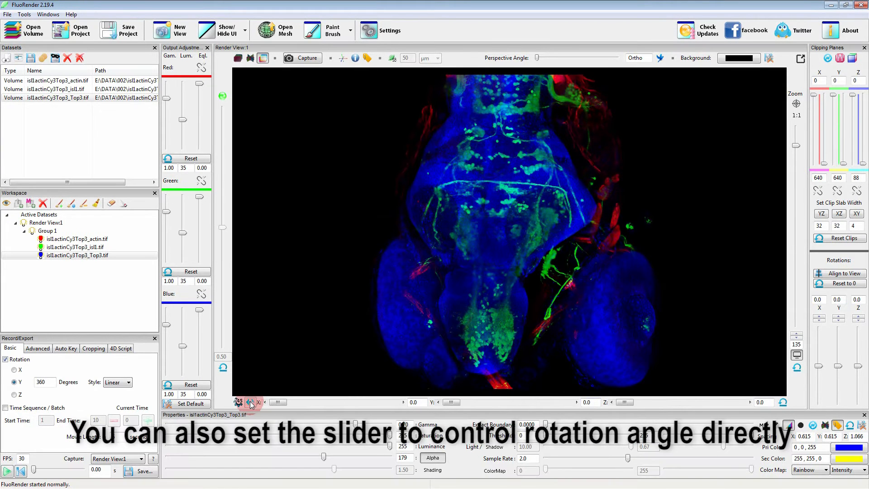
mouse_move(451, 404)
left_mouse_down()
mouse_move(572, 407)
mouse_move(445, 404)
left_mouse_up()
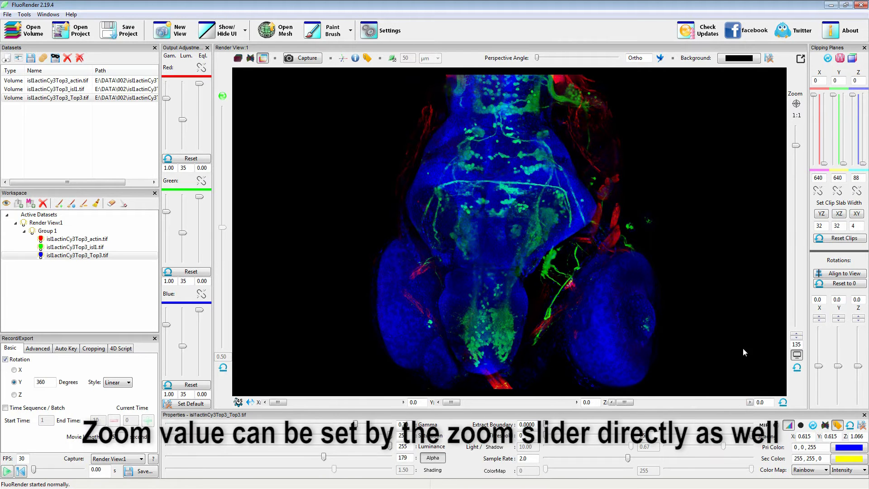
Step: Adjust the view's zoom to 133 with the zoom slider, and reset it to the default
mouse_move(797, 148)
left_mouse_down()
mouse_move(797, 140)
mouse_move(797, 313)
mouse_move(795, 147)
left_mouse_up()
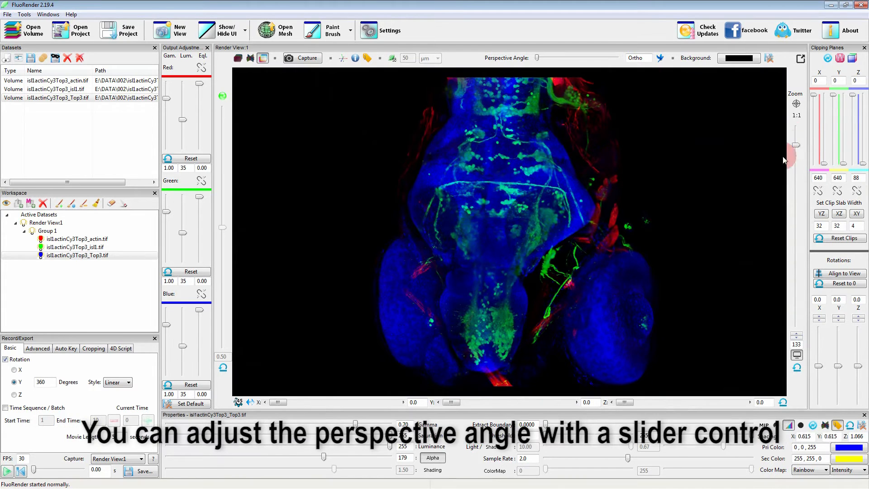
left_click(798, 371)
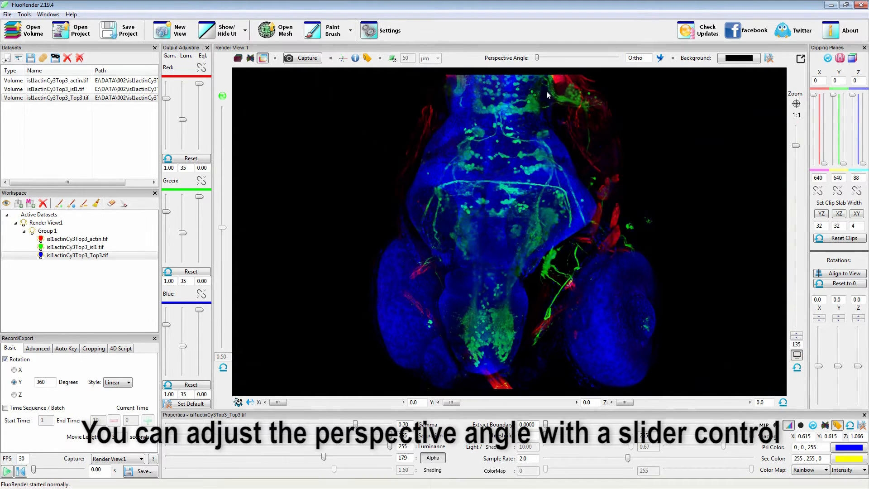
Step: Set the perspective angle to 59 and rotate the volume about the Y axis to view its depth
left_click(537, 58)
left_click_drag(538, 58, 582, 57)
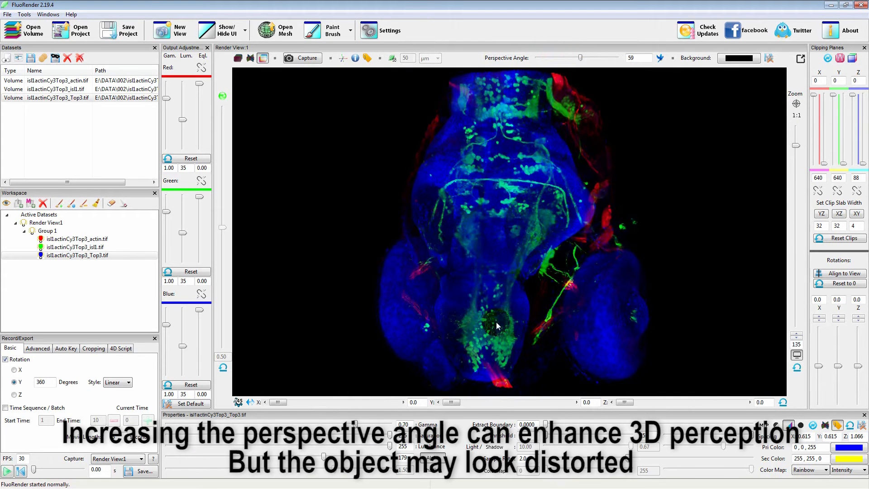
left_click(453, 402)
left_click_drag(454, 404, 552, 404)
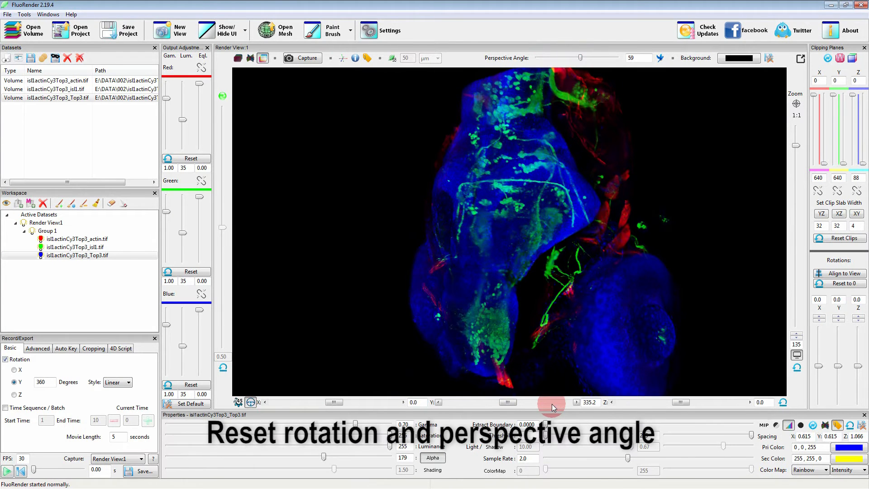
Step: Reset the view rotation and return the perspective angle to Ortho
left_click(784, 403)
left_click_drag(580, 58, 537, 58)
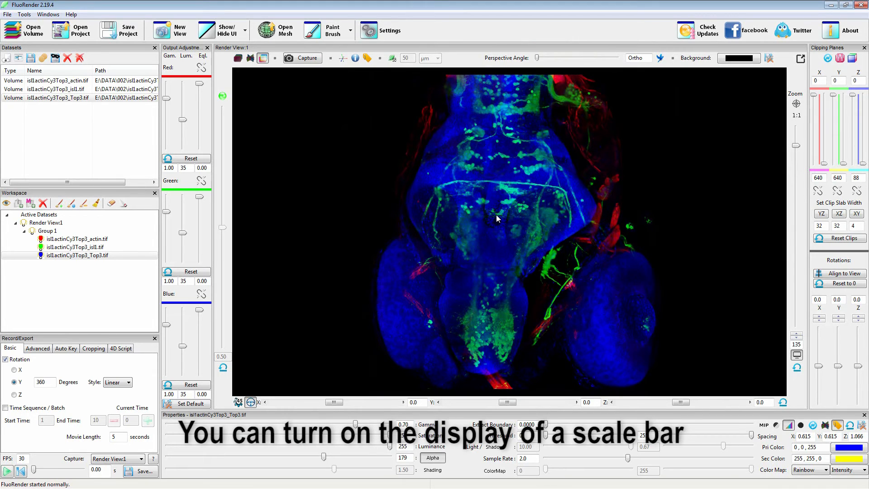
Step: Display the 50 µm scale bar with its text label in the render view
left_click(392, 58)
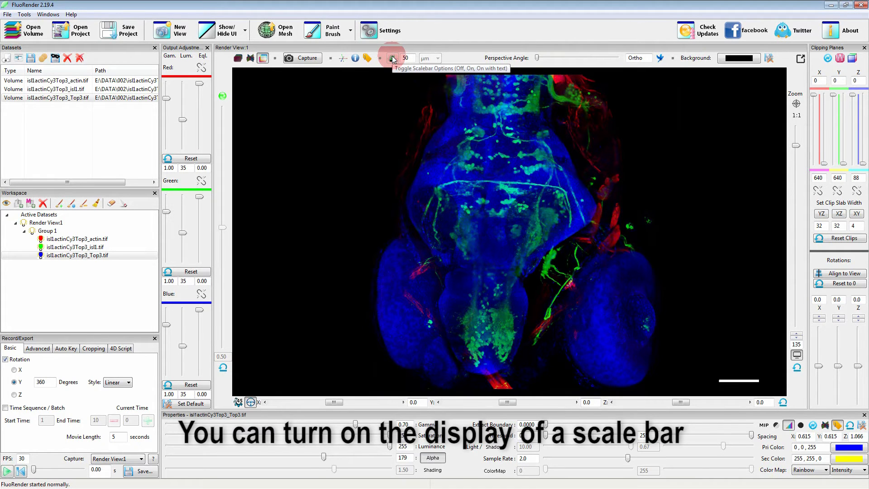
left_click(392, 58)
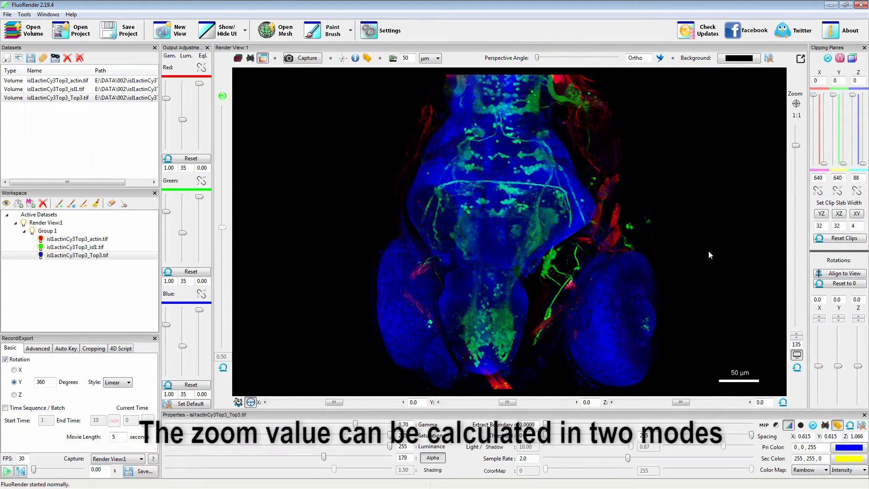
Step: Size the data to a 1:1 zoom ratio and switch the zoom value to the data-dependent mode
left_click(797, 115)
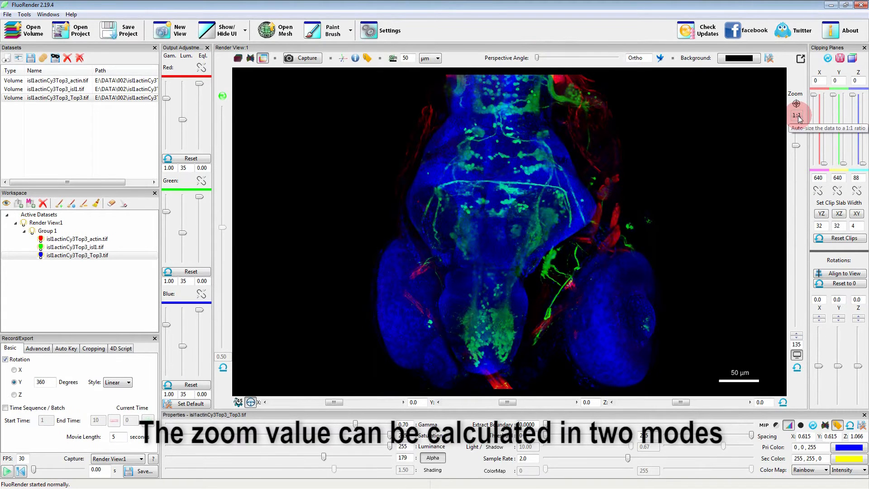
left_click(797, 116)
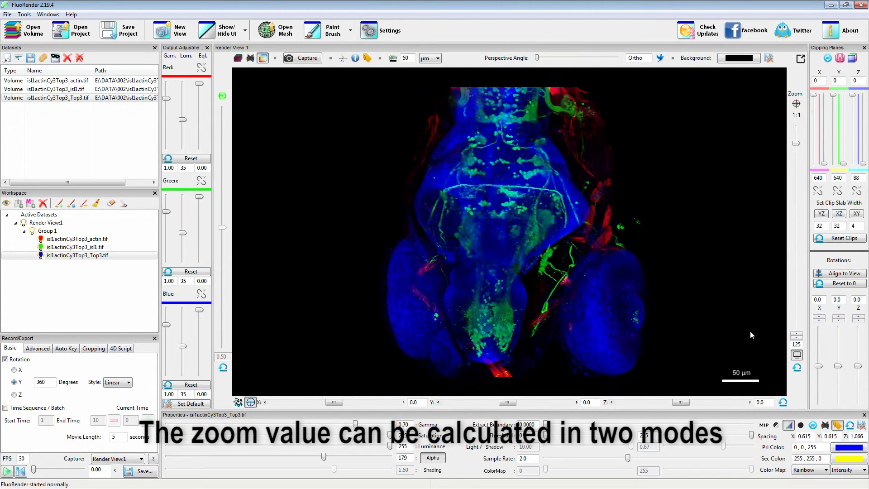
left_click(796, 355)
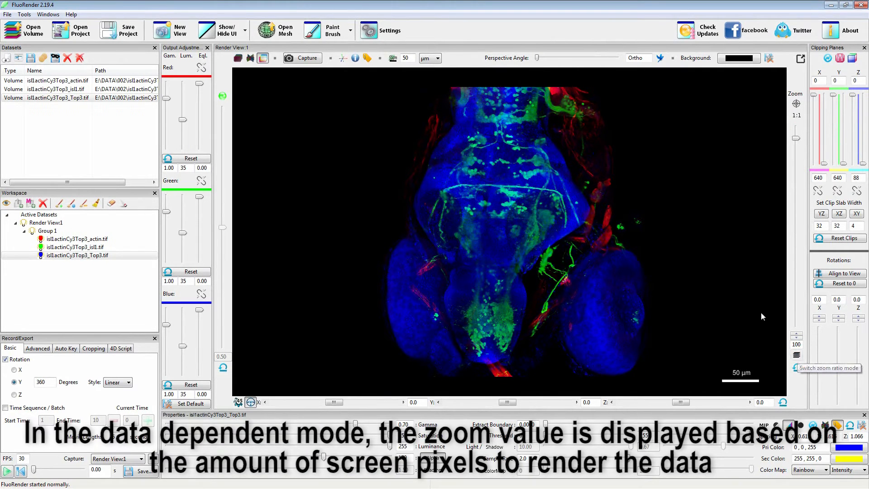
Step: Adjust the zoom to 111 in the data-dependent mode, and return the data to the 1:1 ratio
left_click(797, 141)
mouse_move(797, 141)
left_mouse_down()
mouse_move(795, 303)
mouse_move(803, 148)
left_mouse_up()
left_click(796, 115)
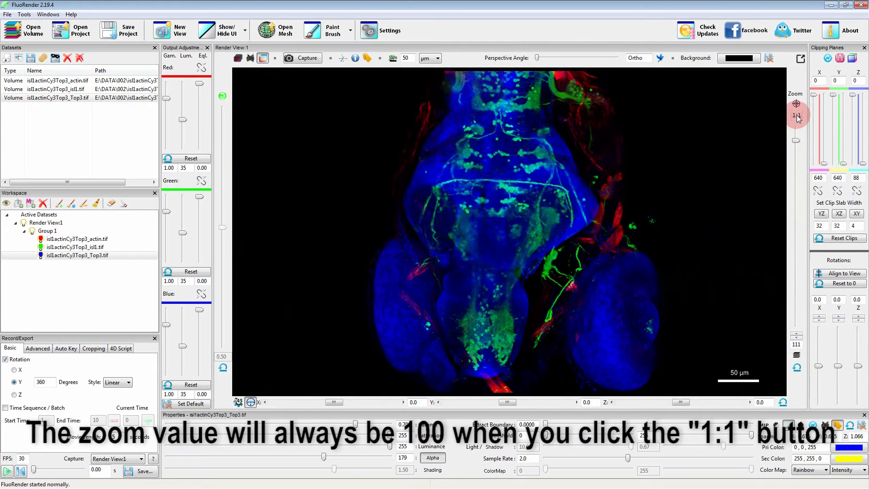
Step: Switch the zoom value back to the view-dependent mode, vary the zoom, and reset it to the default
left_click(797, 356)
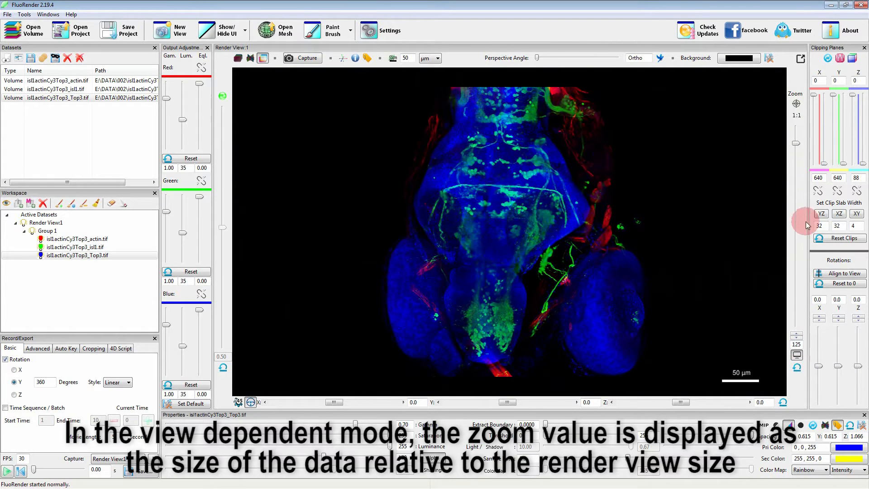
left_click_drag(797, 144, 798, 284)
left_click(797, 368)
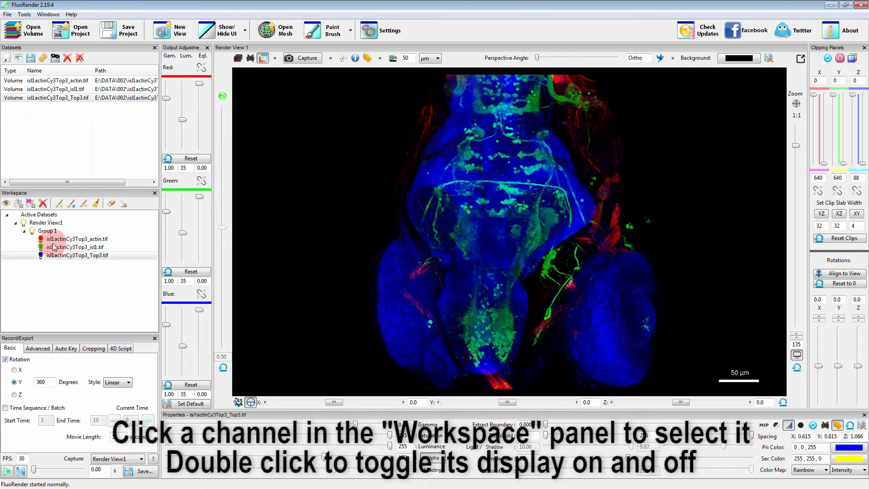
Step: Turn off the display of the isl1actinCy3Top3_actin.tif and isl1actinCy3Top3_isl1.tif channels
left_click(48, 240)
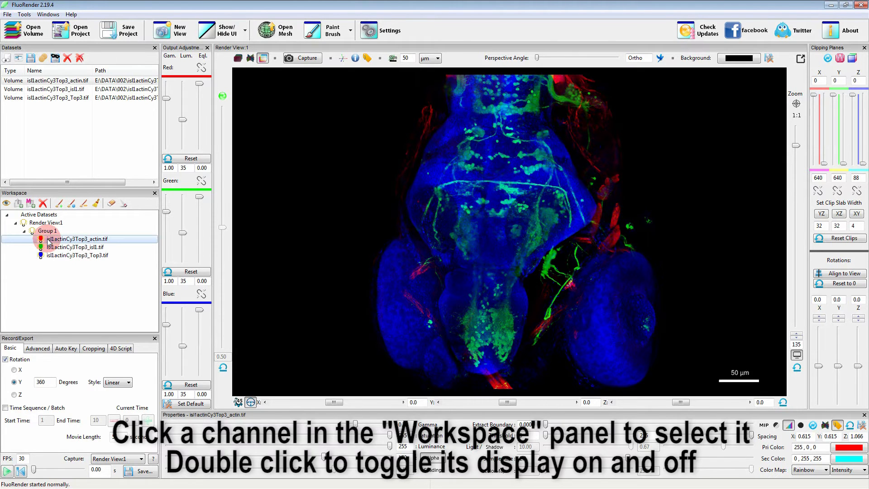
double_click(44, 241)
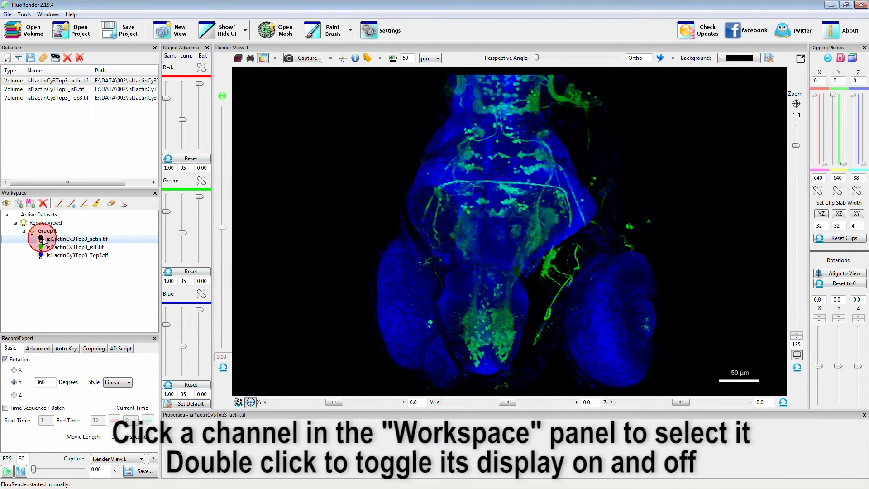
left_click(45, 247)
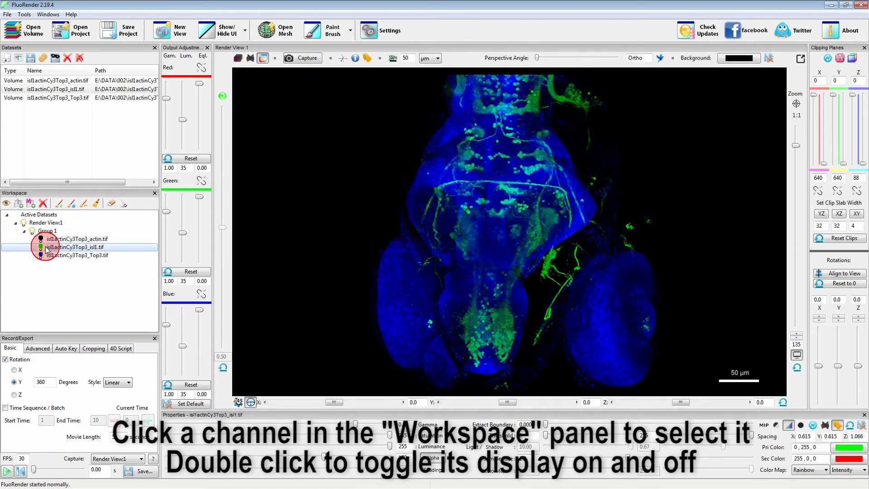
double_click(41, 248)
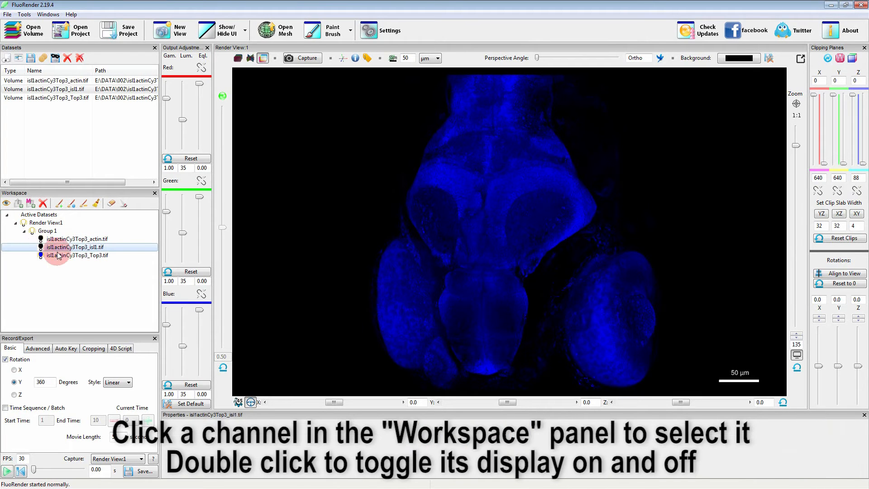
Step: Select the isl1actinCy3Top3_Top3.tif channel and set its primary color to the light blue 0, 128, 255
left_click(56, 256)
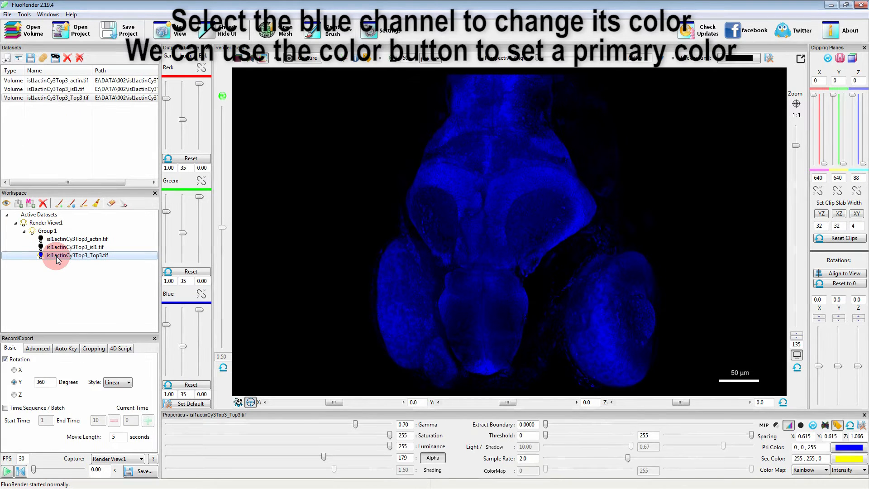
left_click(850, 447)
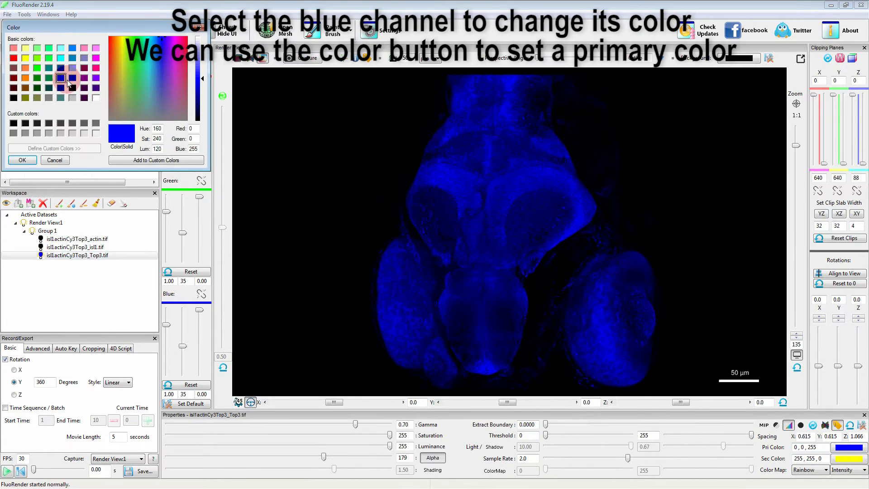
left_click(73, 49)
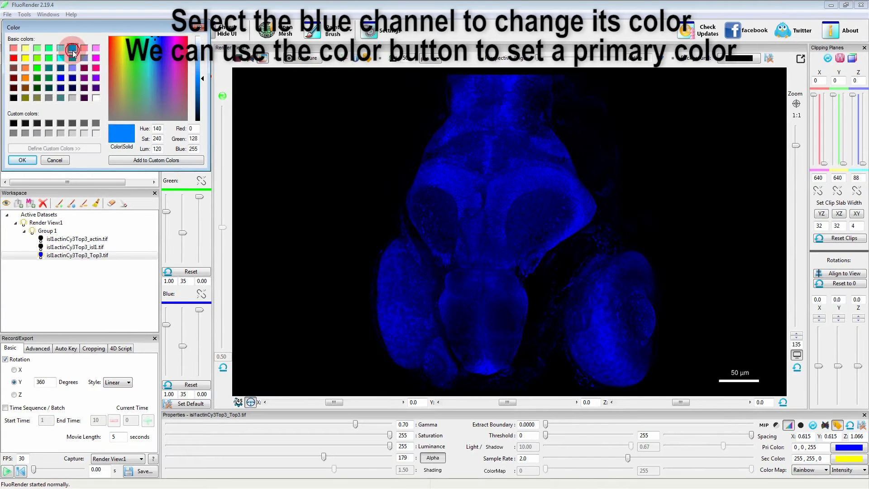
left_click(18, 160)
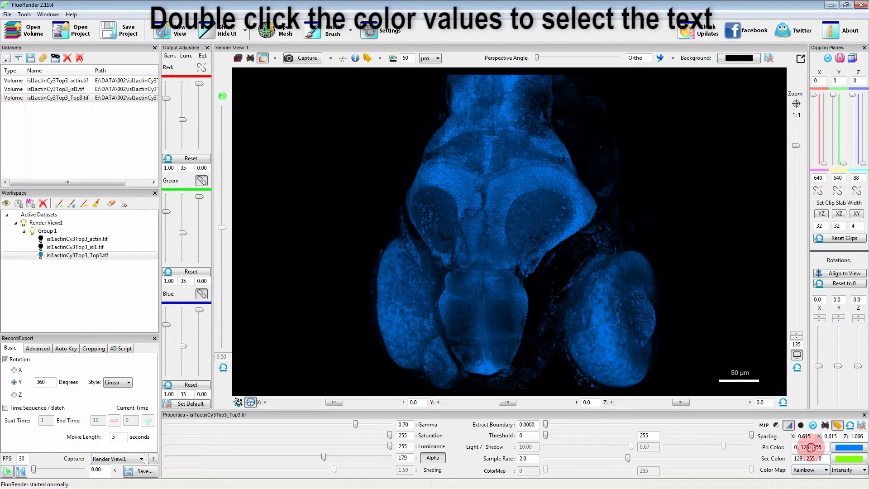
Step: Change the selected channel's primary color to red, green and blue in turn, ending with white
key("r")
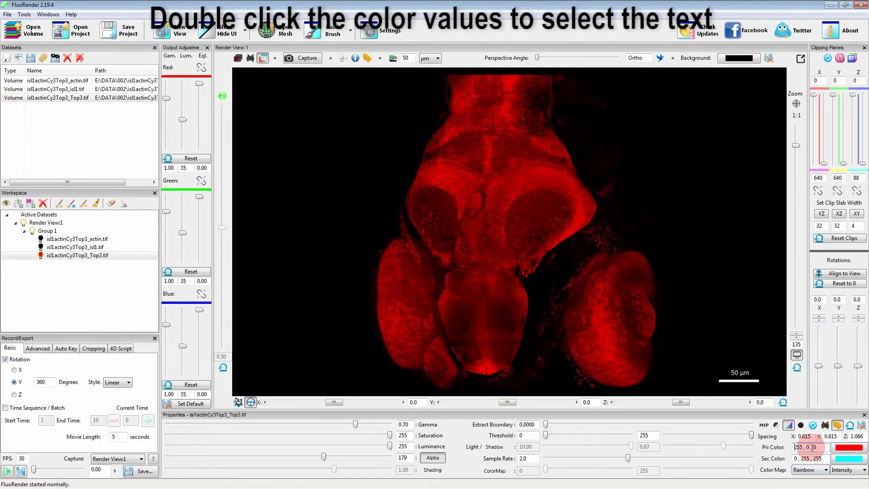
key("g")
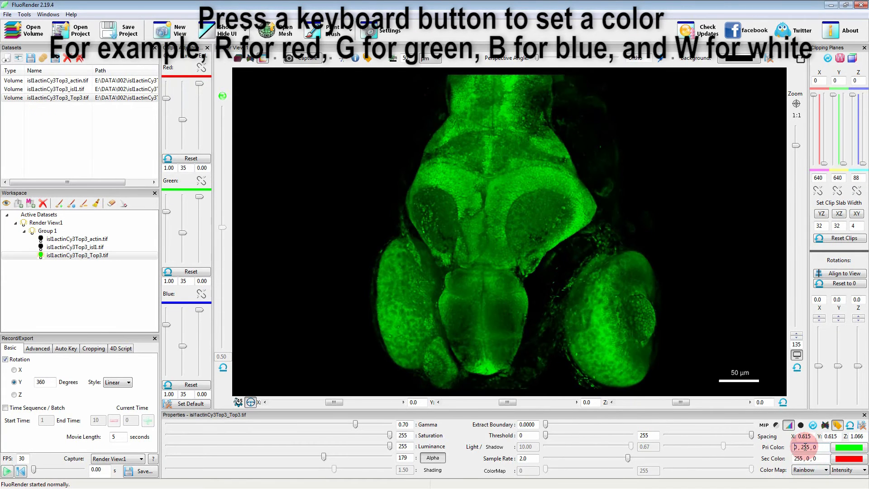
key("b")
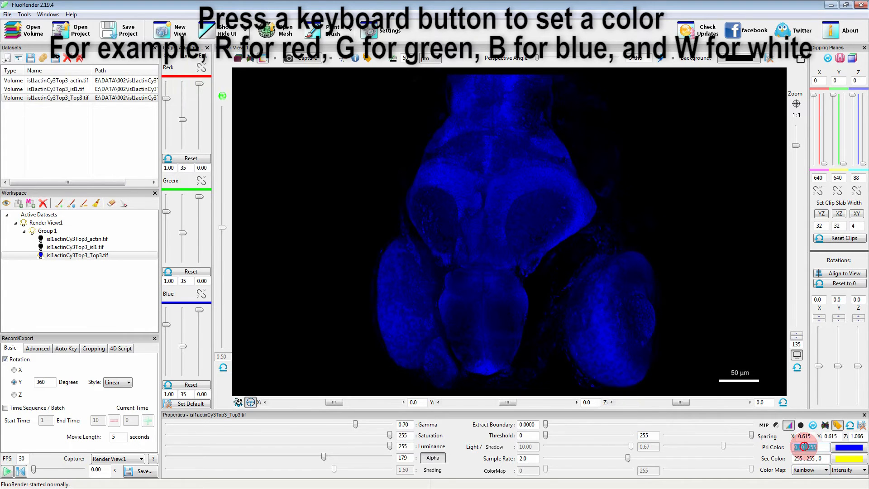
key("w")
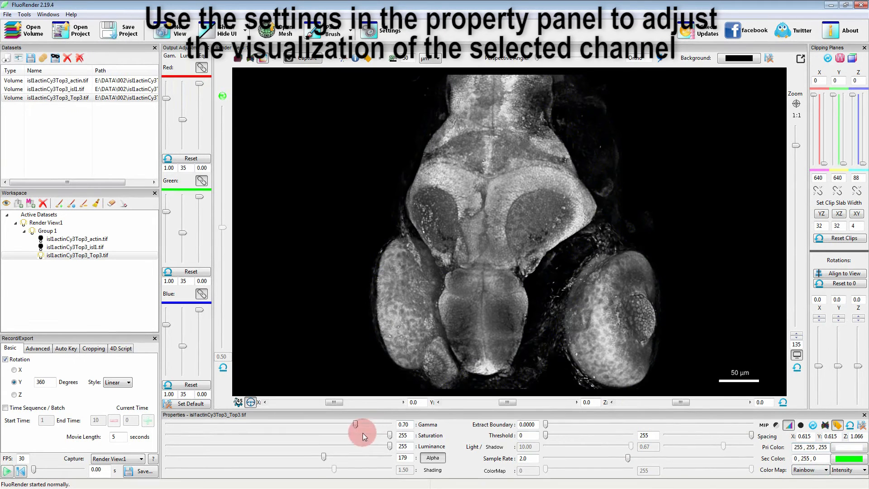
Step: Set the channel's gamma to 1.04, and try boundary extraction and saturation, returning them to 0.0000 and 255
left_click_drag(354, 424, 335, 423)
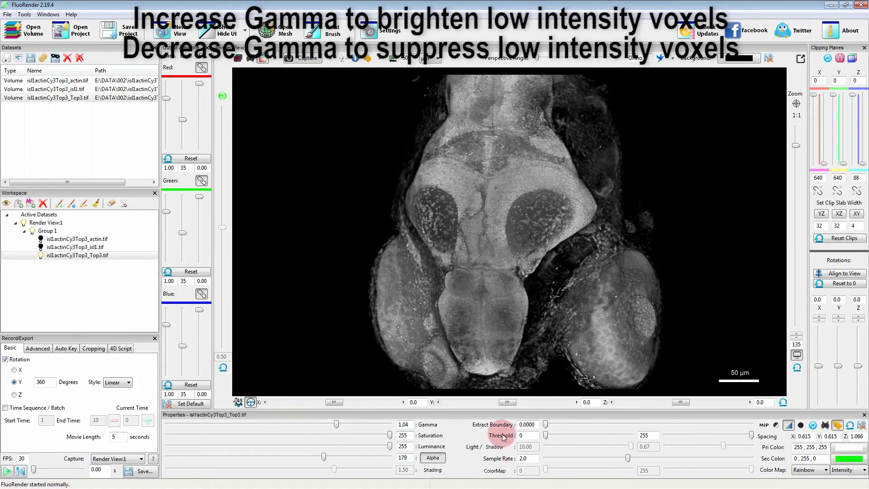
mouse_move(547, 425)
left_mouse_down()
mouse_move(597, 431)
mouse_move(534, 428)
left_mouse_up()
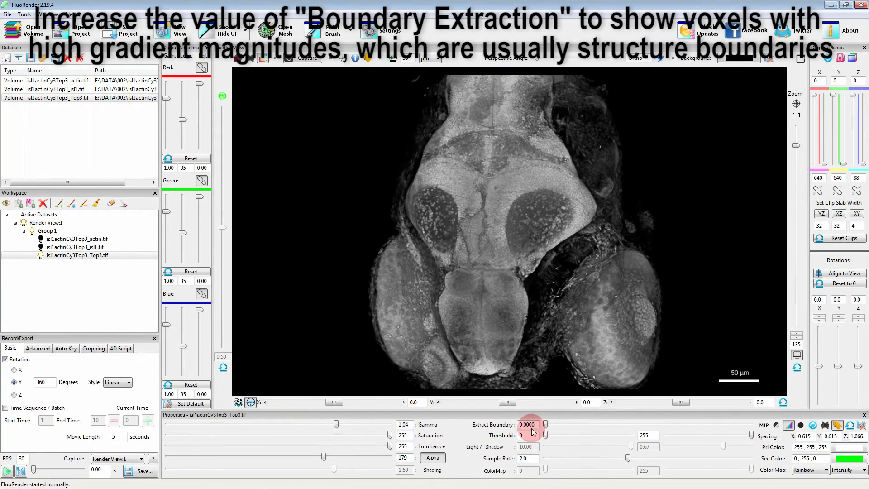
left_click_drag(390, 437, 414, 447)
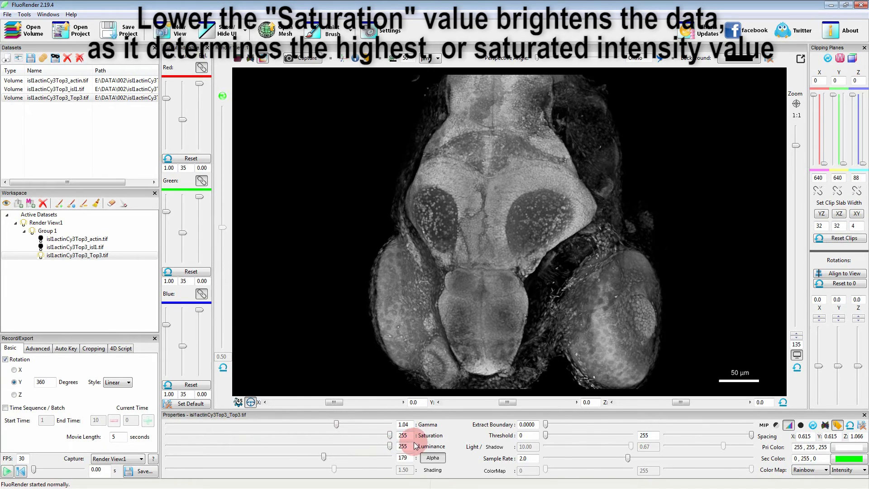
Step: Try different low threshold, high threshold and luminance values, returning them to 0, 255 and 255
mouse_move(546, 436)
left_mouse_down()
mouse_move(612, 438)
mouse_move(536, 441)
left_mouse_up()
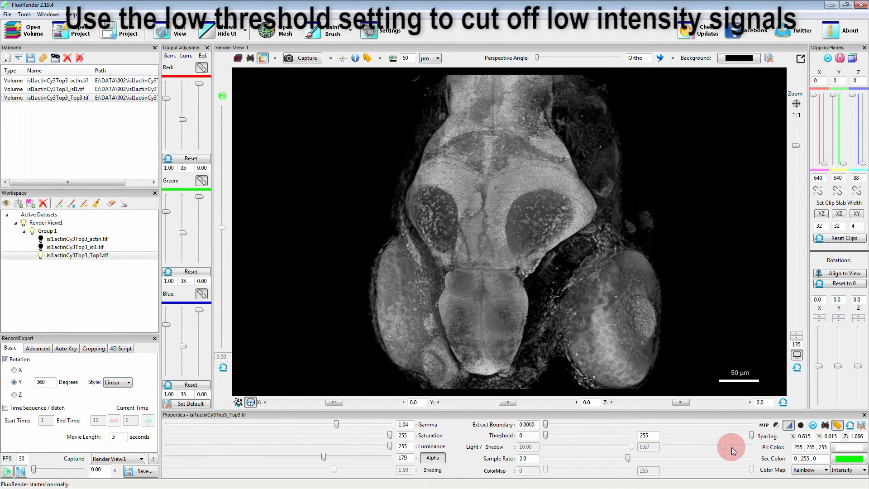
mouse_move(751, 435)
left_mouse_down()
mouse_move(678, 437)
mouse_move(762, 435)
left_mouse_up()
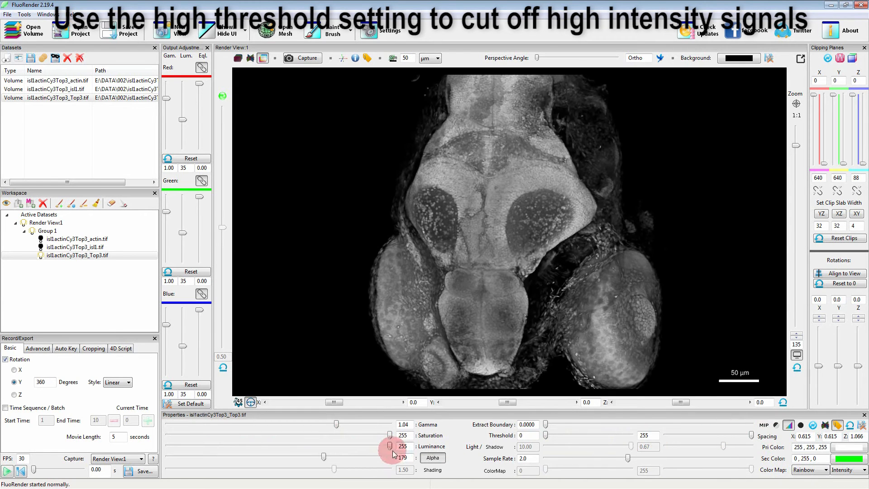
left_click_drag(390, 446, 438, 450)
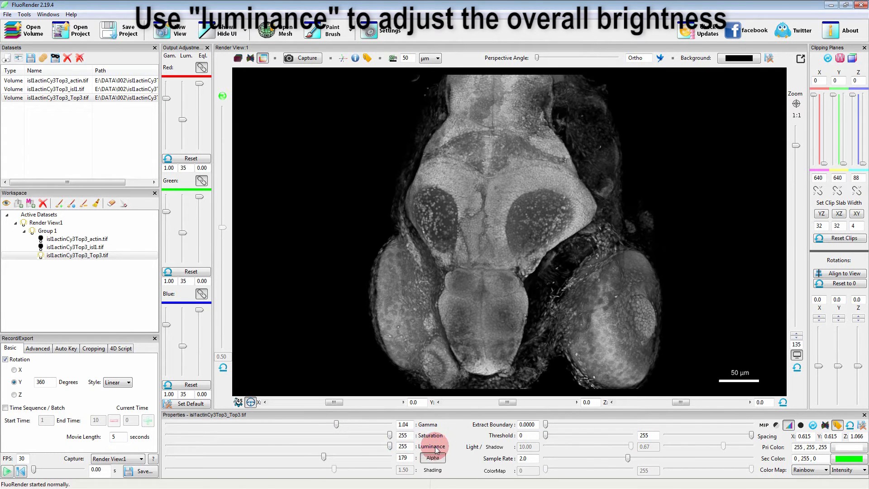
Step: Enable the channel's shadow, set its intensity to 1.00, and disable the shadow again
left_click(495, 447)
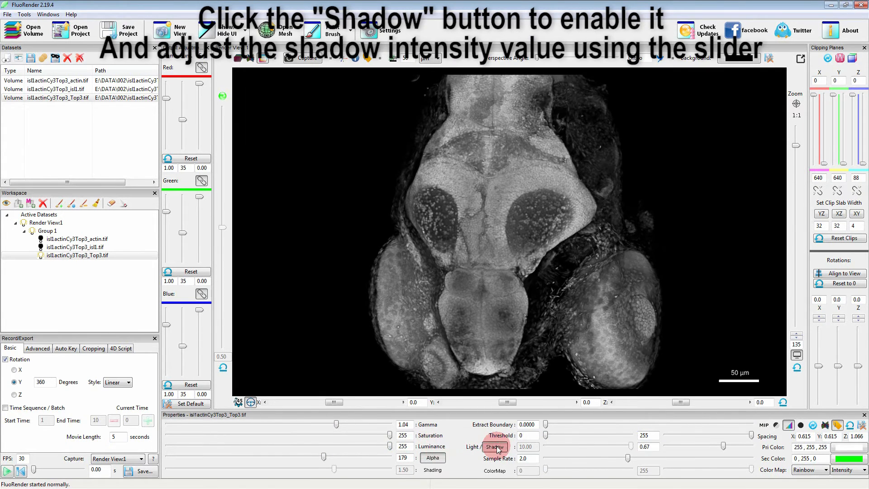
left_click_drag(723, 449, 773, 449)
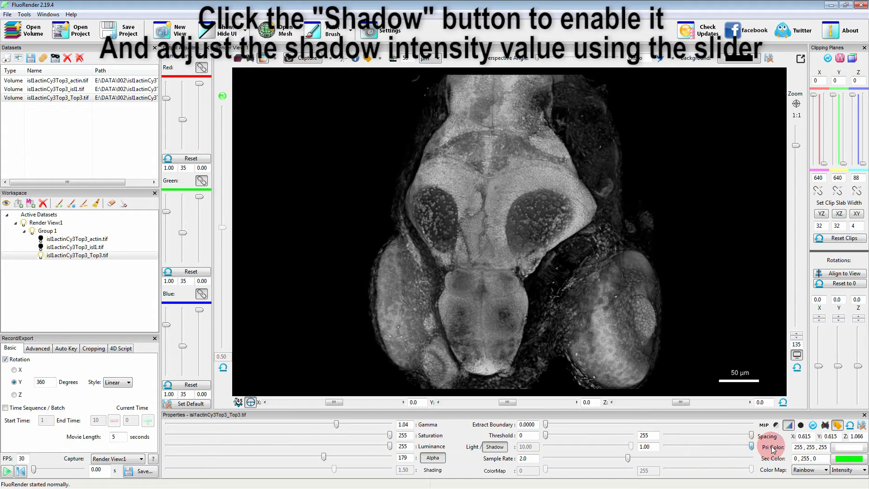
left_click(492, 448)
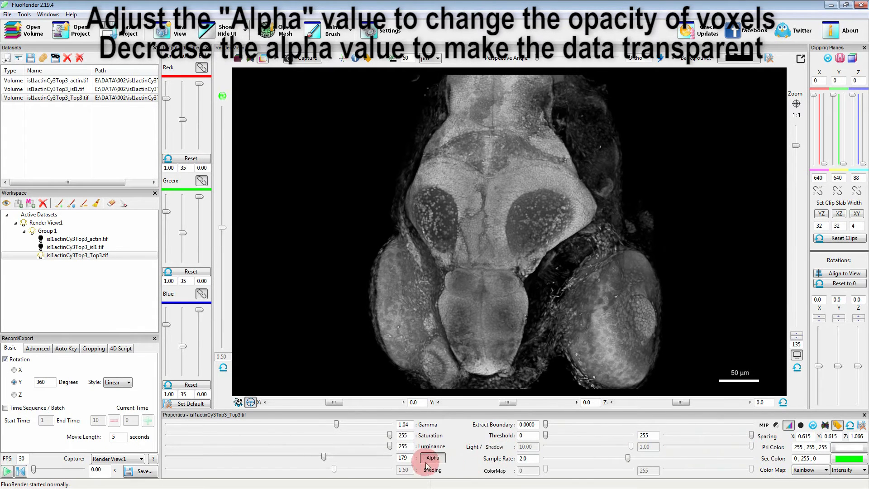
Step: Set the channel's alpha to 214 and try the sample rate, leaving it at 2.0
left_click_drag(324, 459, 355, 468)
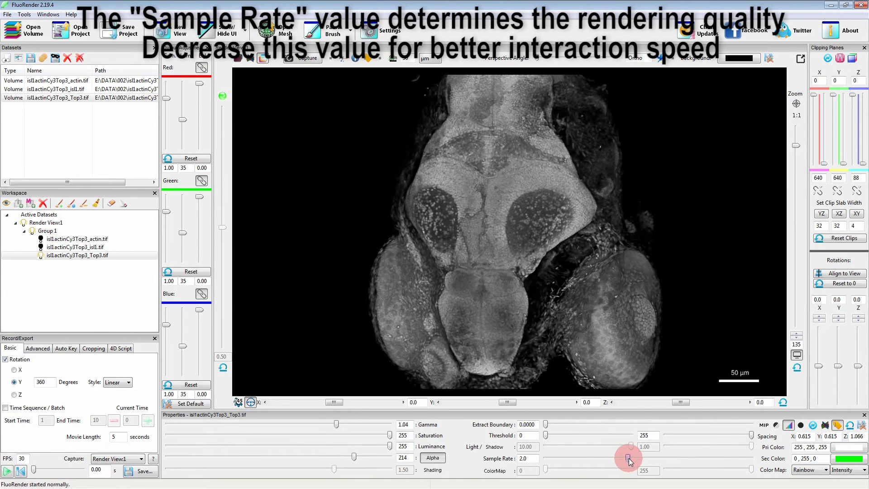
mouse_move(628, 460)
left_mouse_down()
mouse_move(556, 460)
mouse_move(628, 460)
left_mouse_up()
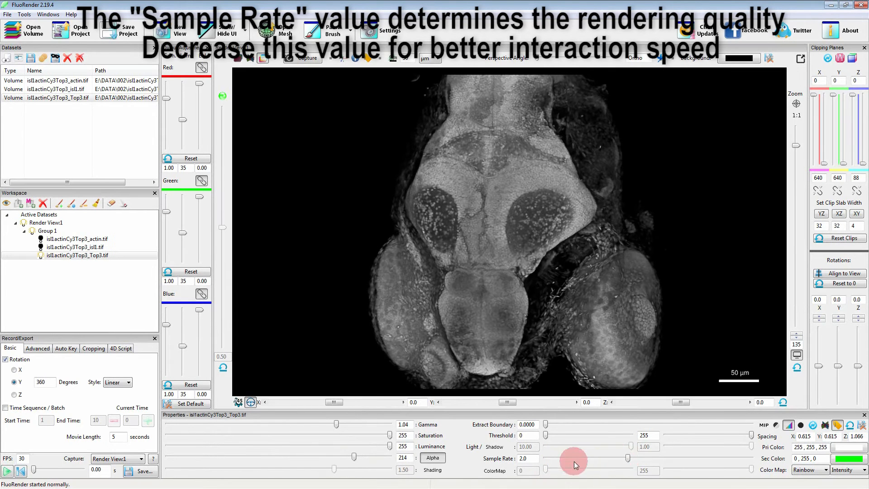
Step: Enable shading on the channel, set the shading value to 1.04, and disable shading again
left_click(434, 471)
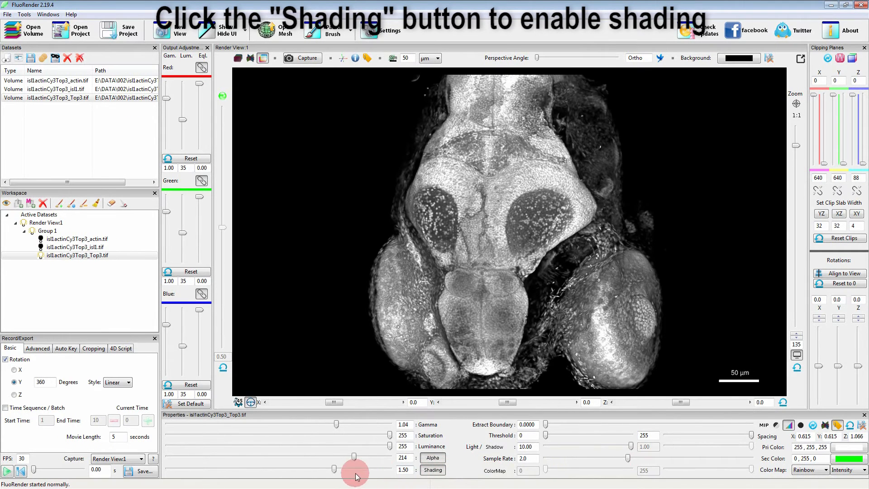
mouse_move(334, 470)
left_mouse_down()
mouse_move(119, 473)
mouse_move(400, 473)
mouse_move(284, 472)
left_mouse_up()
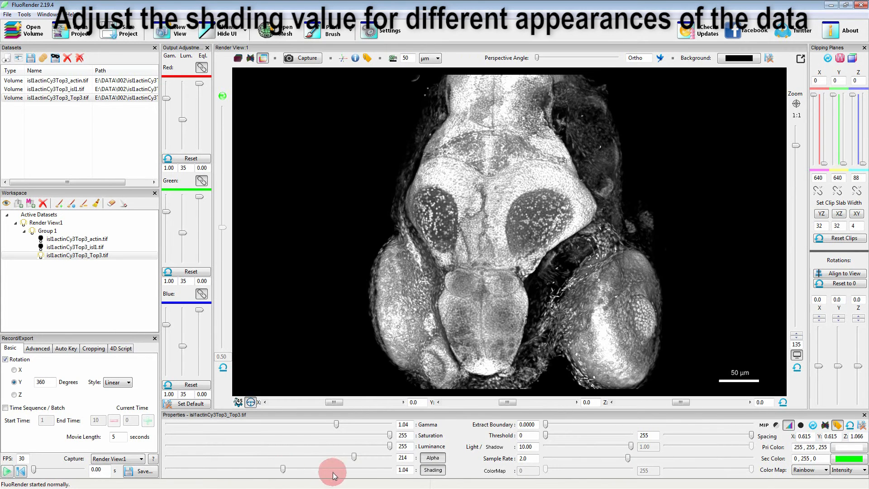
left_click(433, 470)
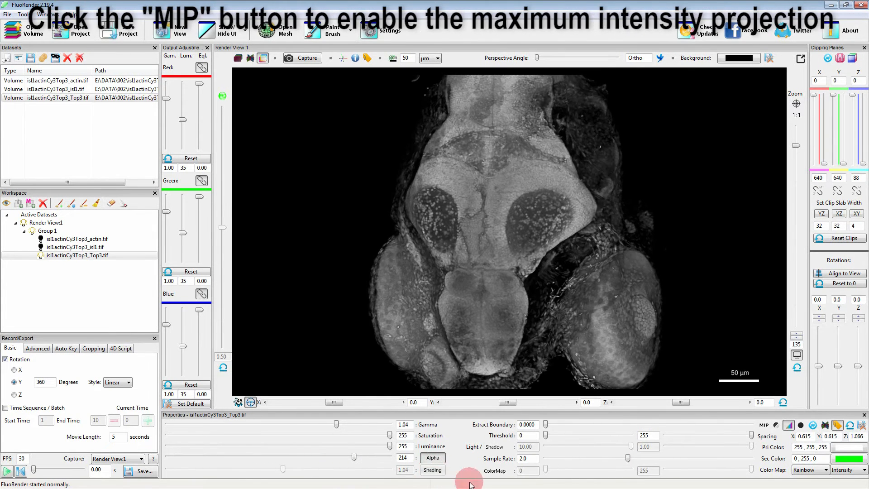
Step: Enable maximum intensity projection for the channel, rotate the volume about the Y axis, and reset the rotation
left_click(764, 426)
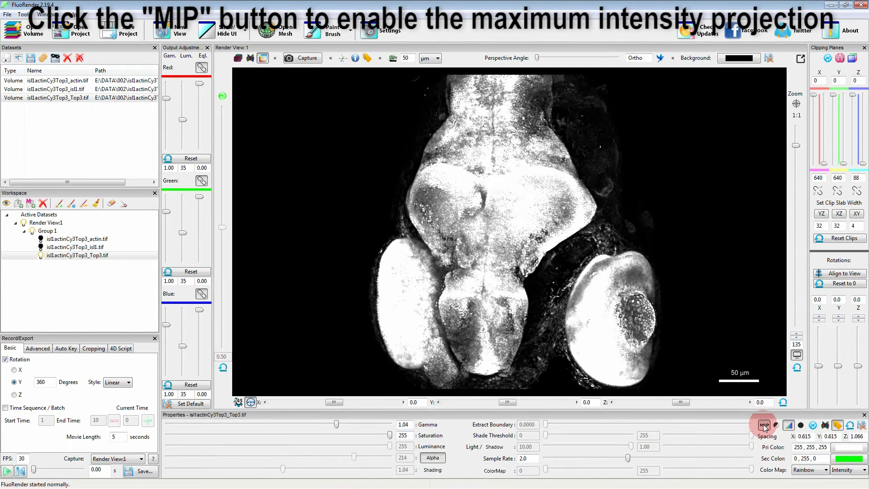
left_click_drag(507, 402, 547, 404)
left_click(783, 402)
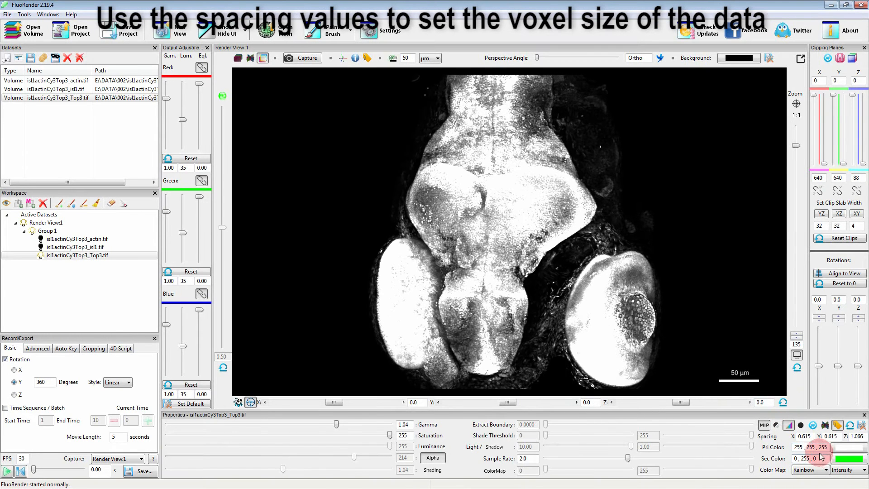
Step: Set the isl1actinCy3Top3_Top3 channel's voxel spacing to X 1, Y 1 and Z 3
left_click(809, 436)
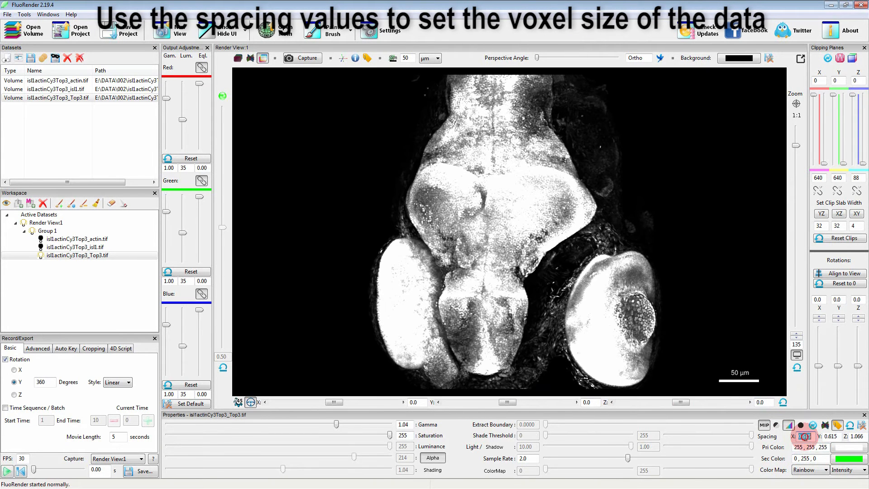
type("1")
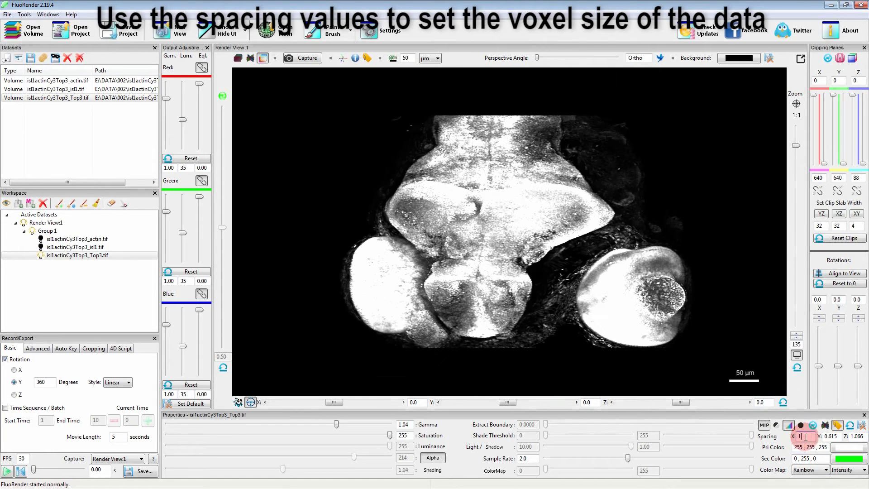
left_click(832, 438)
type("1")
left_click(860, 436)
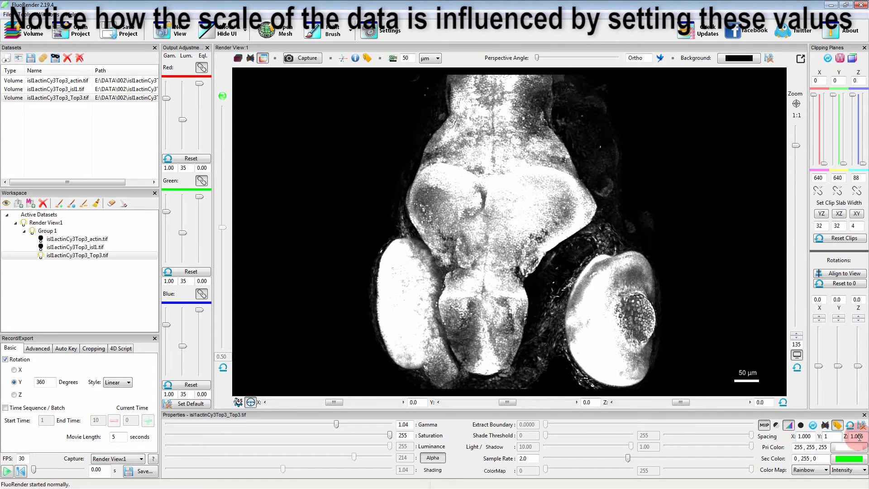
type("3")
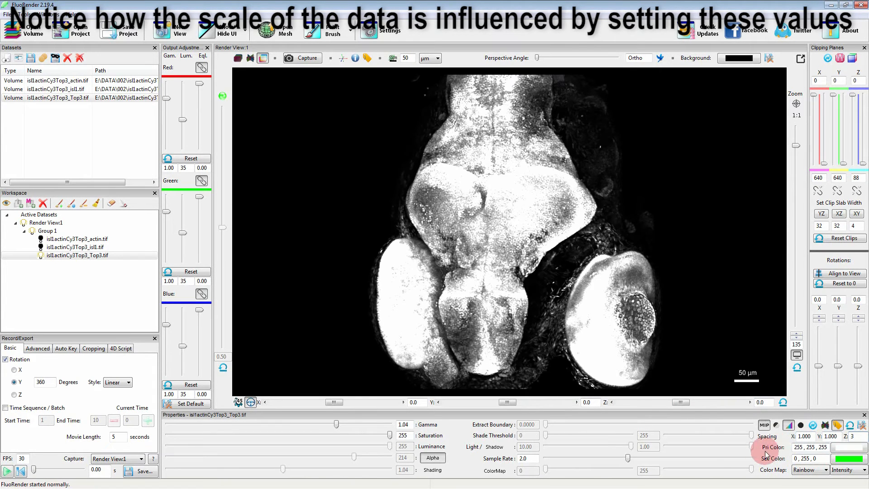
Step: Rotate the volume about the Y axis to inspect its proportions from the side, and reset the rotation
left_click(509, 402)
left_click_drag(510, 407, 542, 410)
left_click_drag(551, 407, 554, 406)
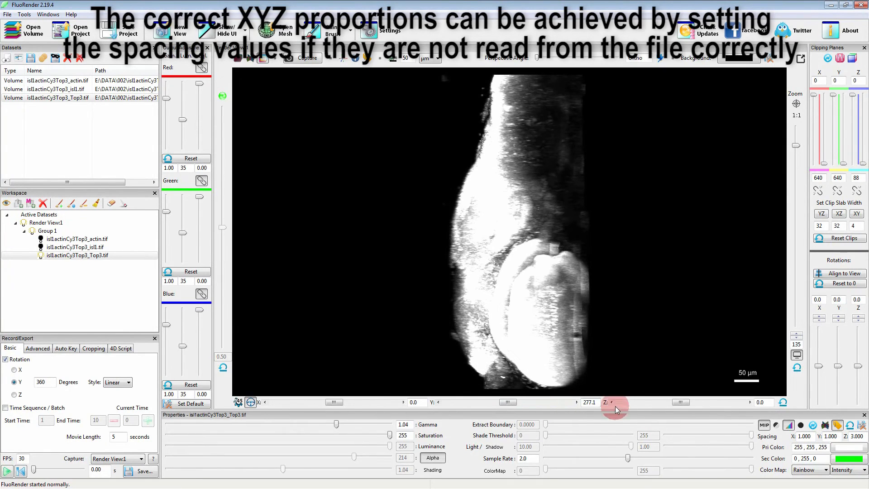
left_click(783, 402)
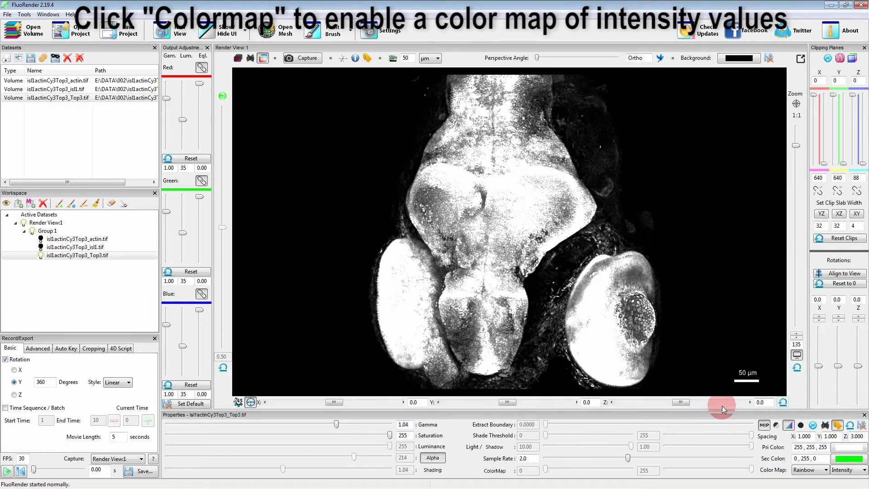
Step: Enable the channel's intensity color map and try Reverse Rainbow, Hot and Cool before choosing Diverging
left_click(495, 471)
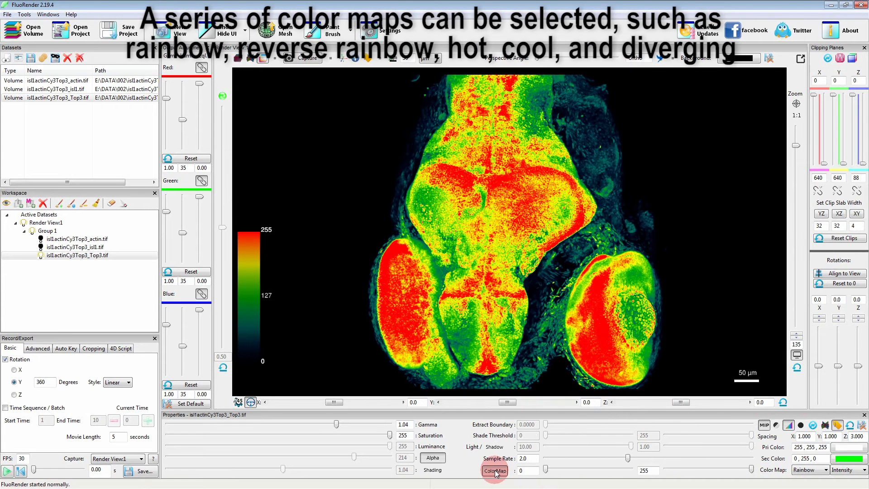
left_click(813, 471)
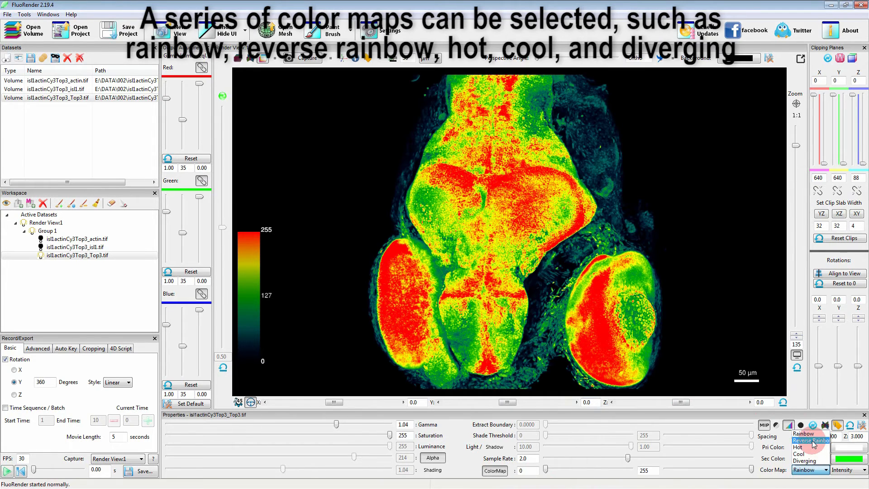
left_click(813, 441)
left_click(801, 473)
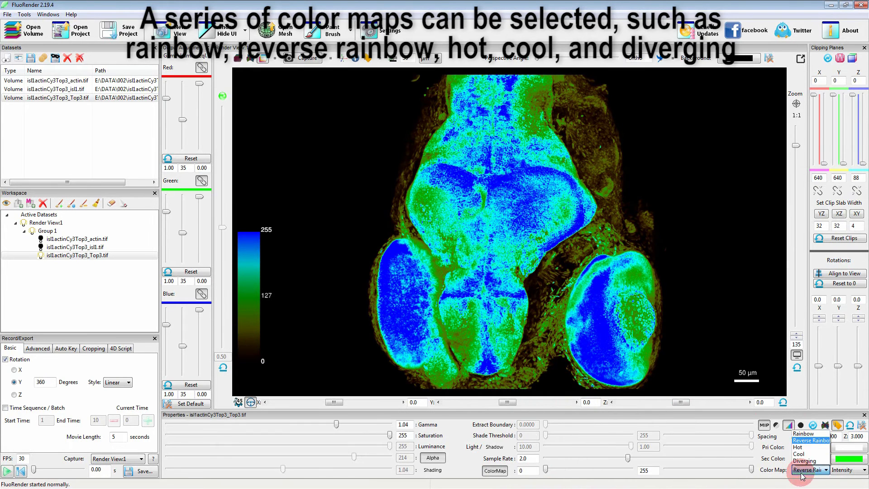
left_click(801, 447)
left_click(805, 473)
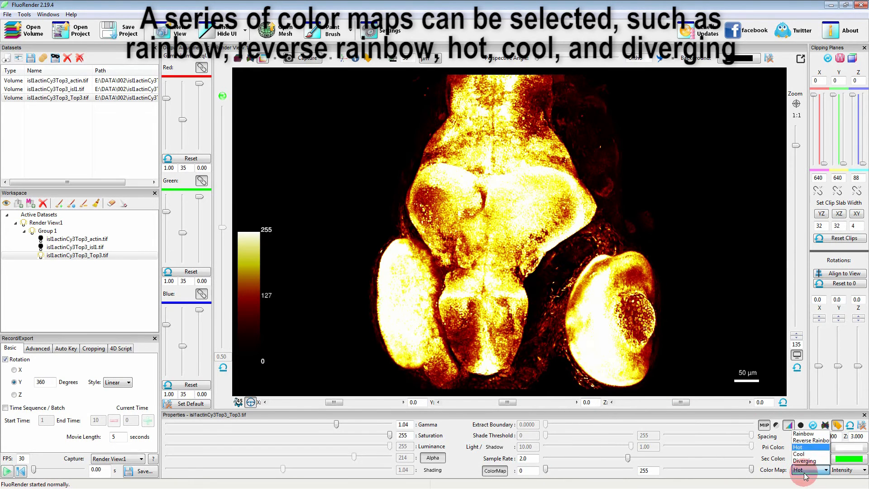
left_click(800, 455)
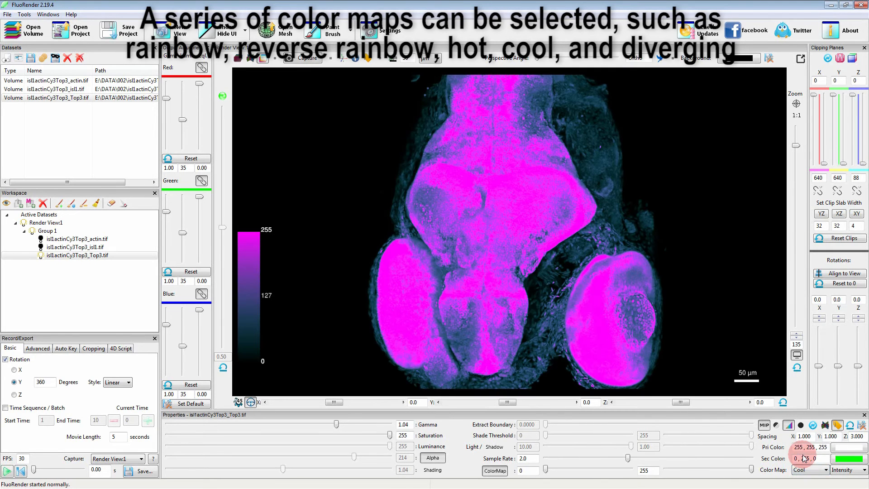
left_click(802, 470)
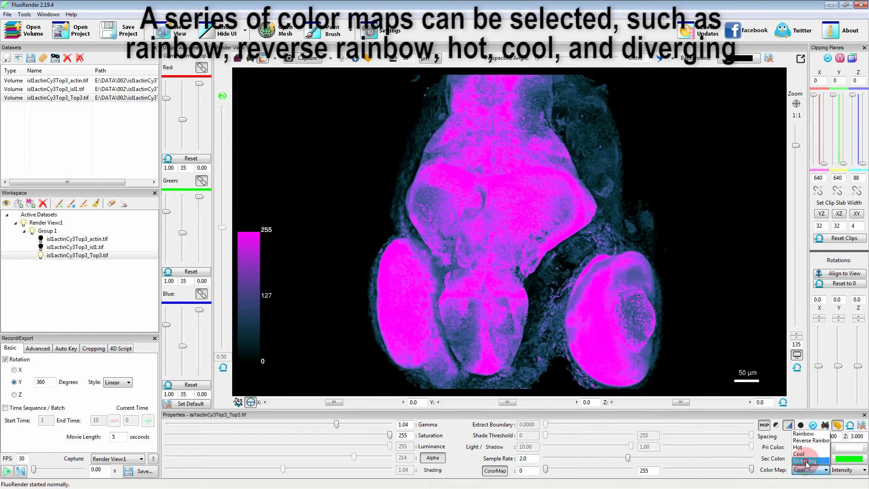
left_click(806, 462)
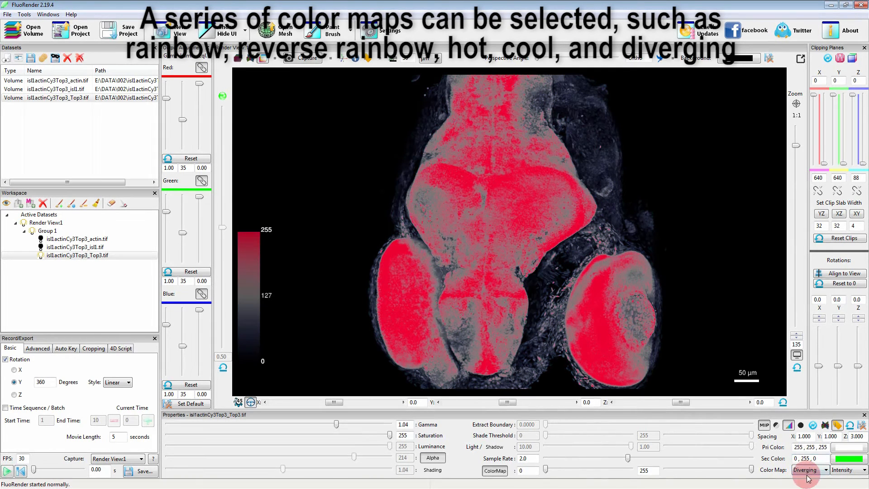
Step: Enable shading and shadow on the maximum intensity projection and rotate the volume slightly to inspect the lighting
left_click(431, 470)
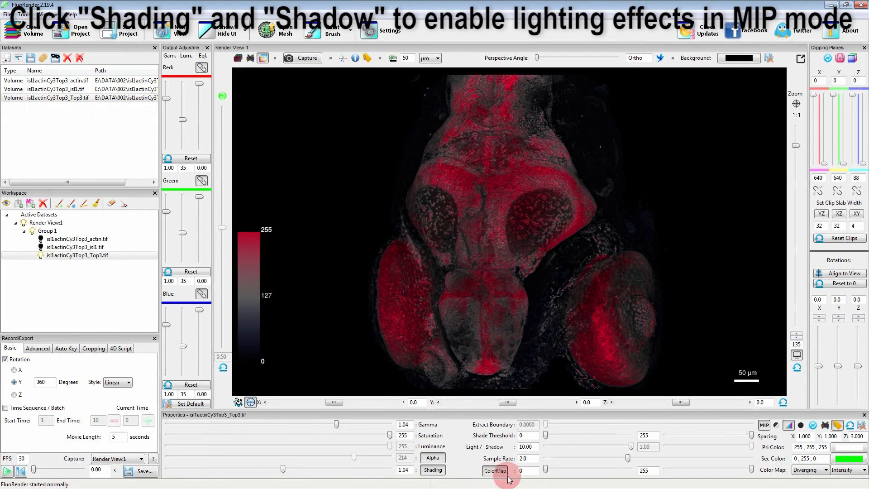
left_click(493, 448)
left_click(494, 447)
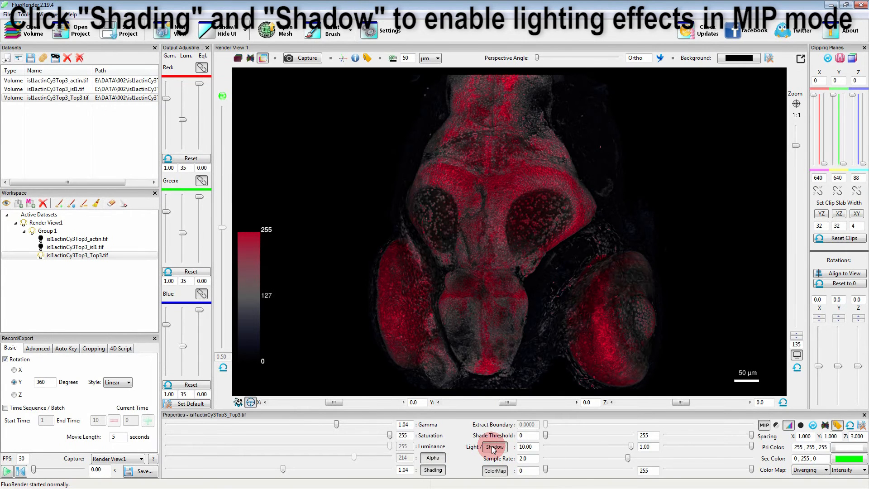
left_click_drag(428, 282, 514, 268)
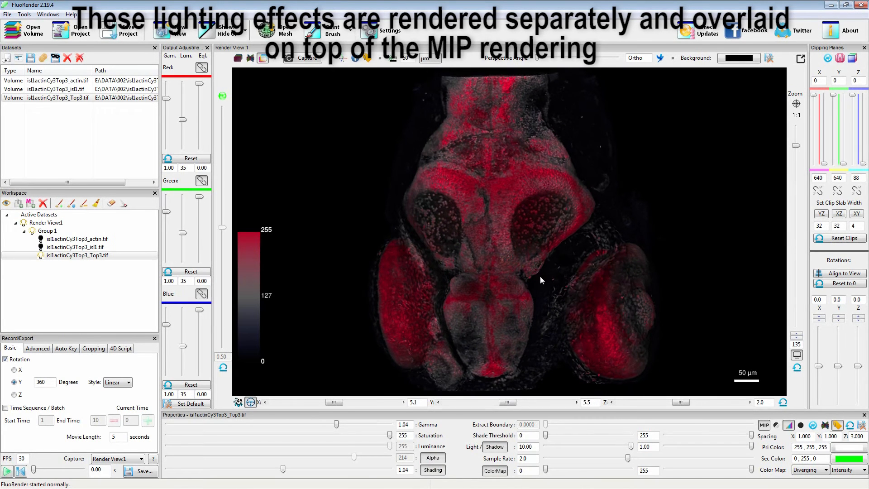
Step: Set the channel's color map to Rainbow and disable maximum intensity projection
left_click(808, 471)
left_click(807, 434)
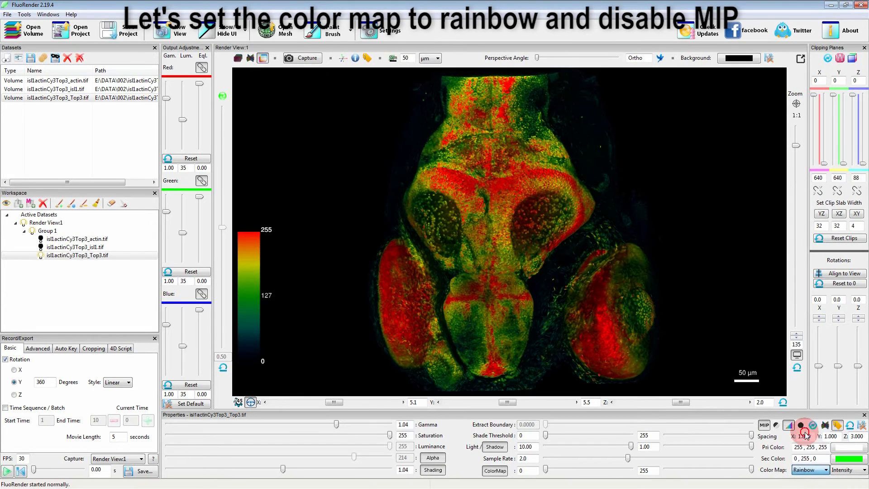
left_click_drag(497, 327, 491, 323)
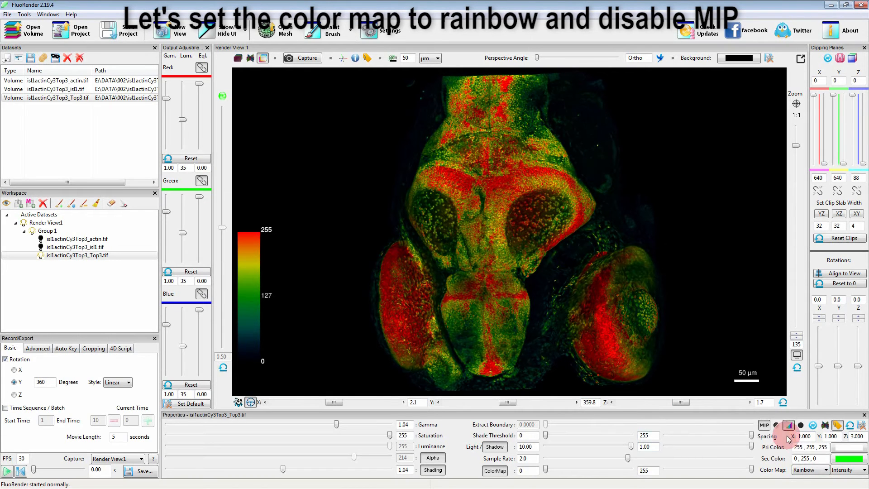
left_click(764, 426)
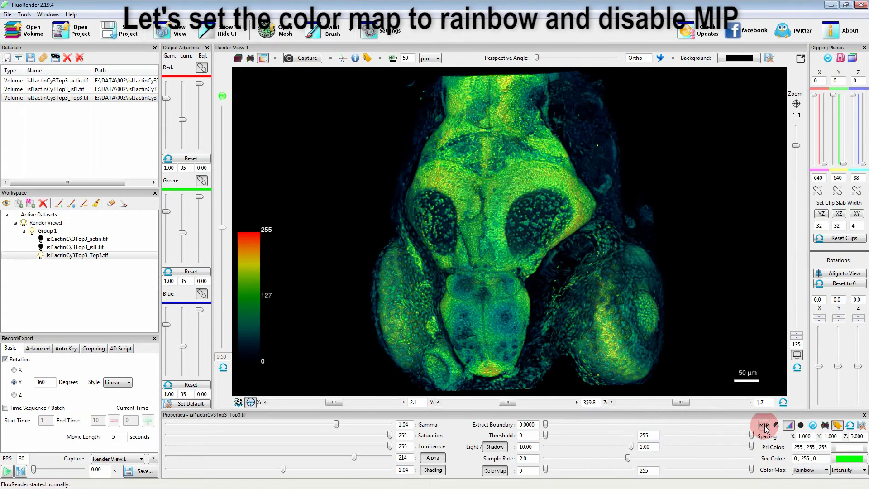
Step: Map the channel's colors to Z Value instead of intensity and rotate the volume slightly to compare depth levels
left_click(850, 471)
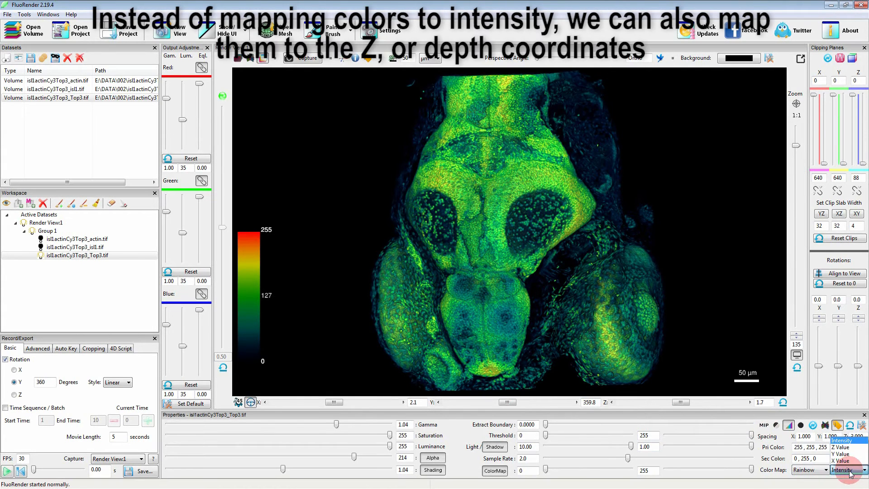
left_click(841, 448)
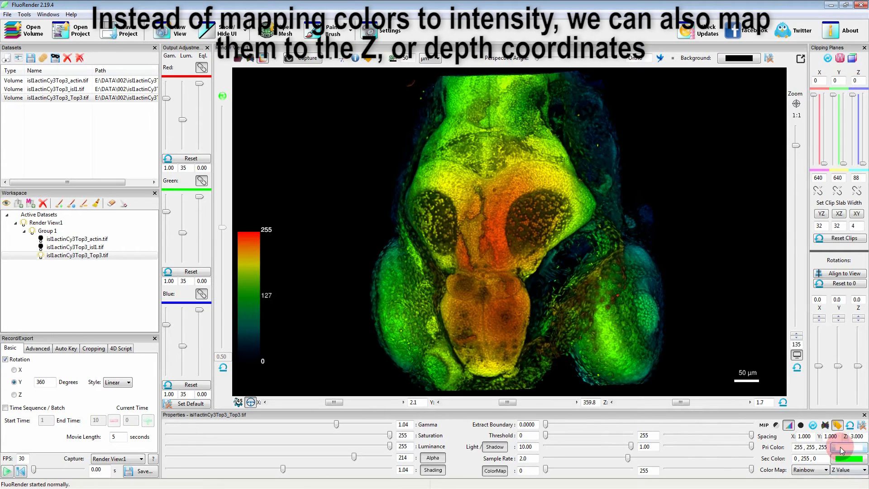
mouse_move(522, 292)
left_mouse_down()
mouse_move(404, 289)
mouse_move(534, 304)
mouse_move(511, 308)
mouse_move(522, 287)
left_mouse_up()
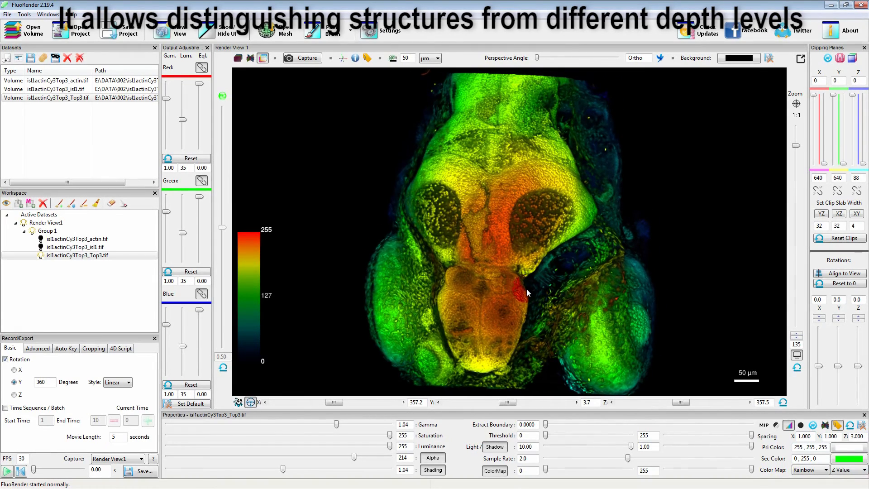
Step: Enable depth attenuation with a strength of 0.85, inspect the depth effect by rotating the volume, and reset the rotation
left_click(222, 96)
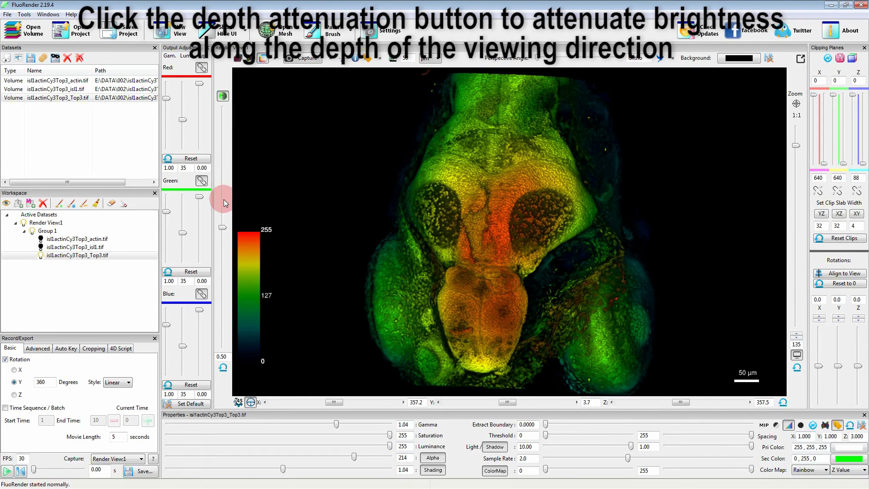
left_click(225, 231)
left_click_drag(225, 230, 222, 144)
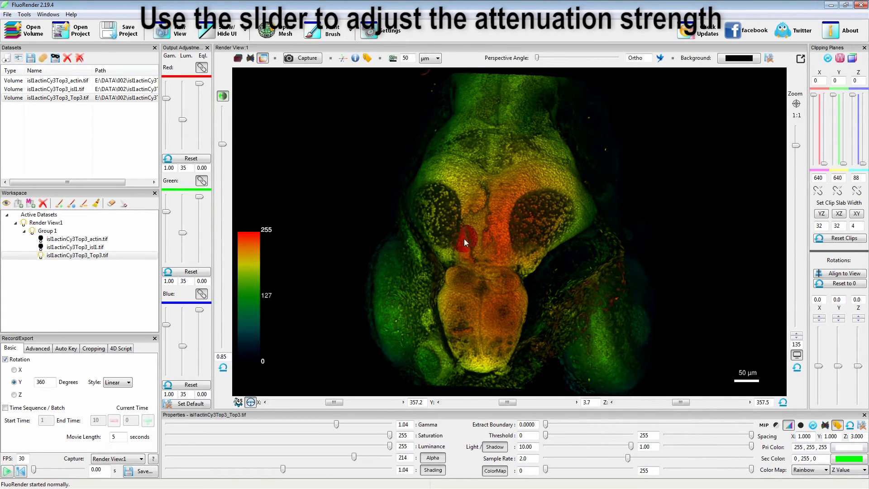
left_click_drag(574, 300, 473, 279)
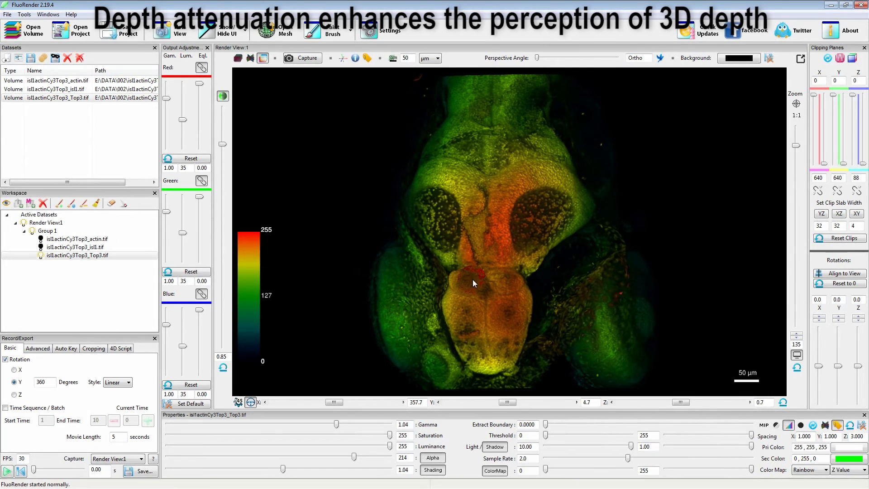
left_click(783, 403)
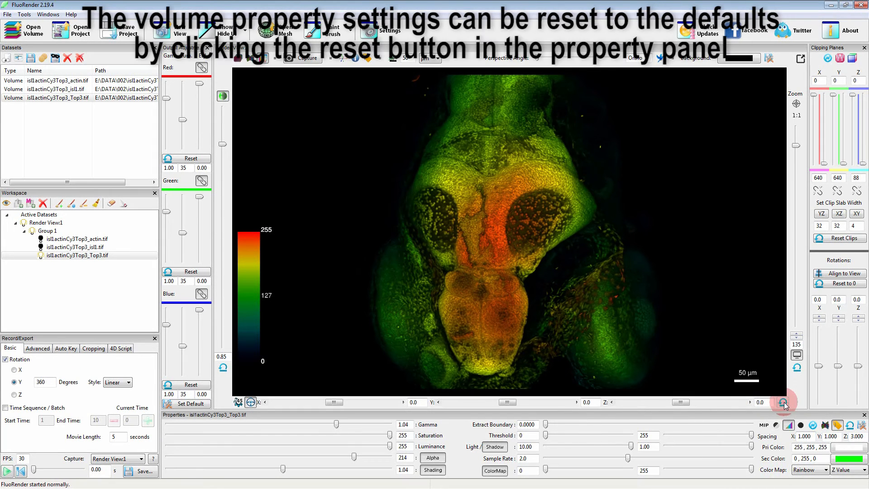
Step: Reset the channel's volume properties to their defaults and disable depth attenuation
left_click(851, 426)
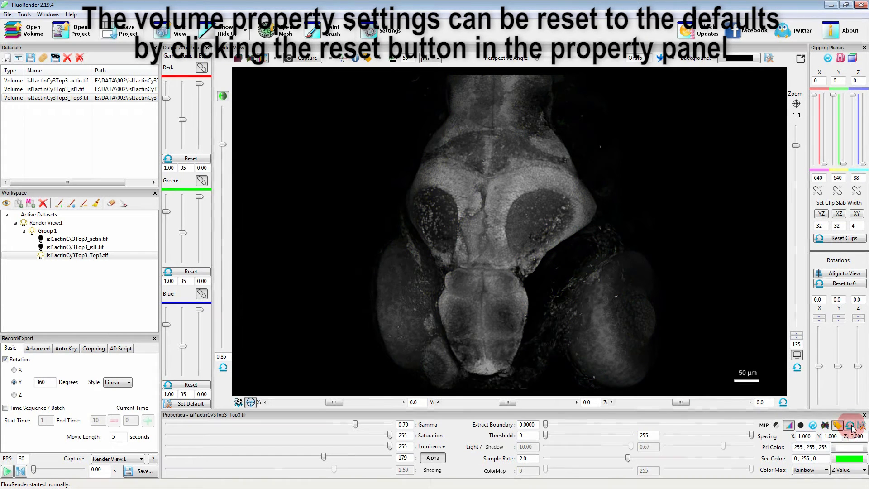
left_click(222, 97)
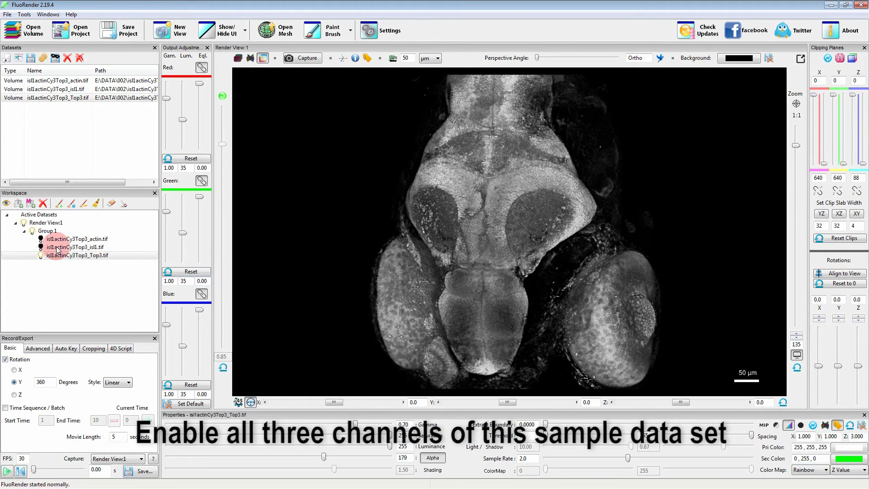
Step: Show the isl1actinCy3Top3_isl1.tif and isl1actinCy3Top3_actin.tif channels together with the Top3 channel
left_click(56, 249)
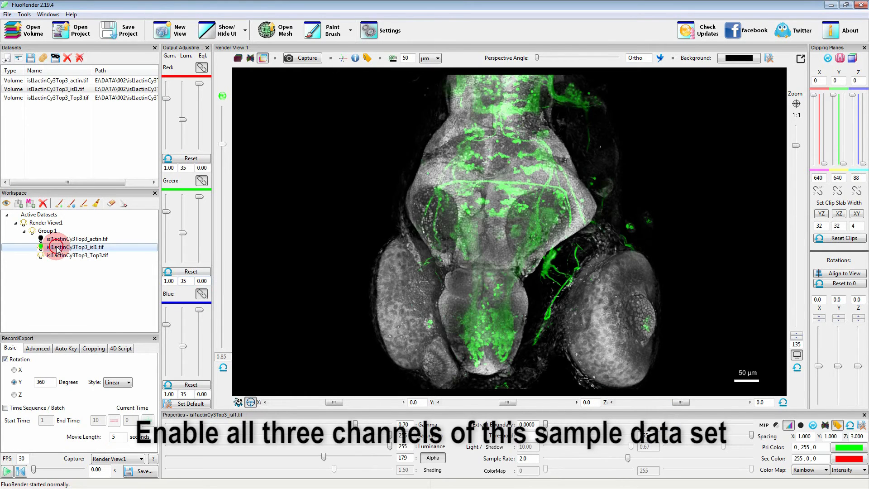
left_click(53, 241)
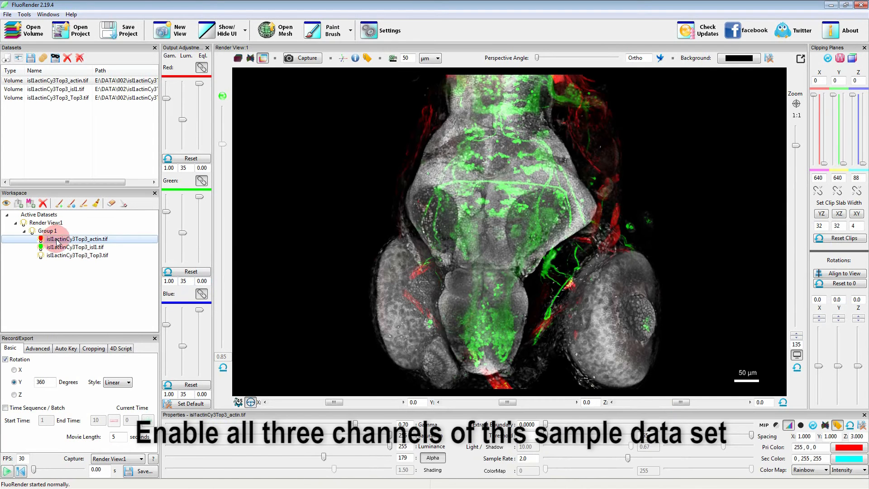
Step: Switch the channel intermixing to layered mode, rotate the volume about the Y axis to inspect it, and reset the rotation
left_click(263, 59)
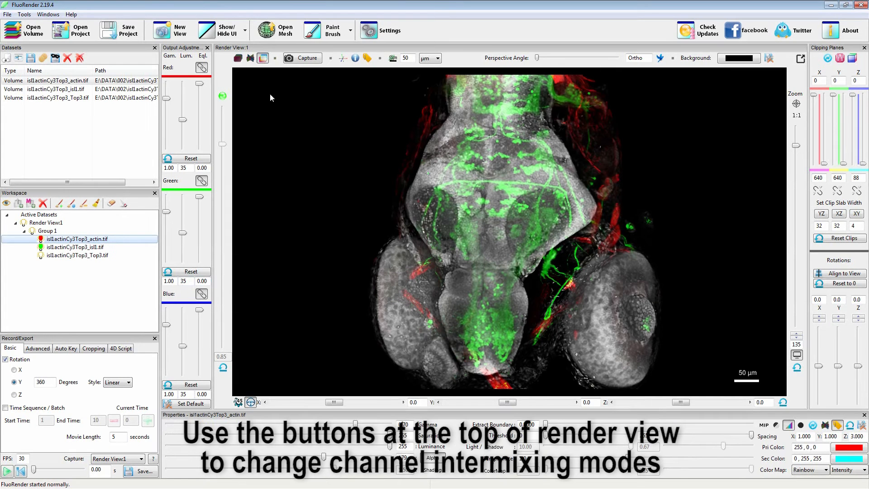
left_click(237, 58)
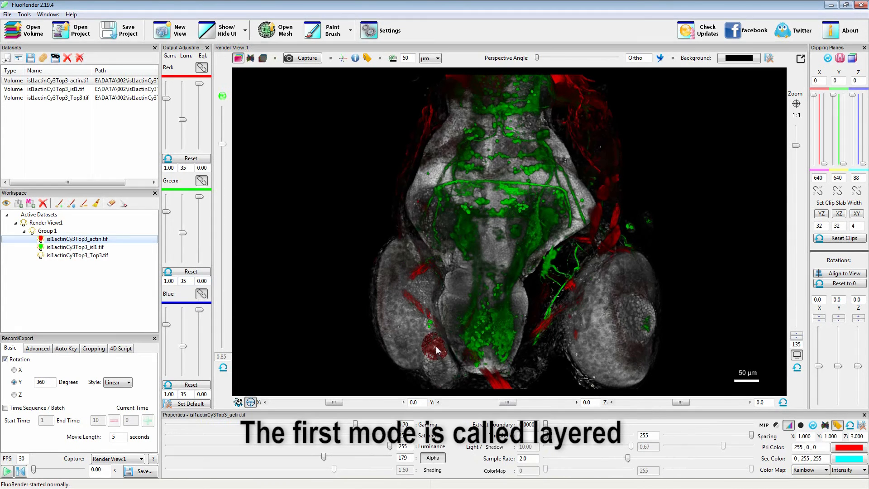
left_click_drag(507, 404, 484, 404)
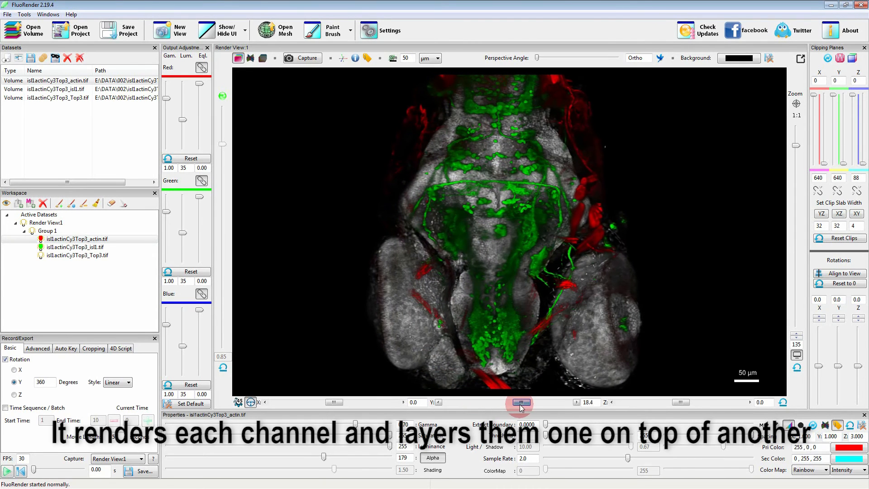
left_click(783, 401)
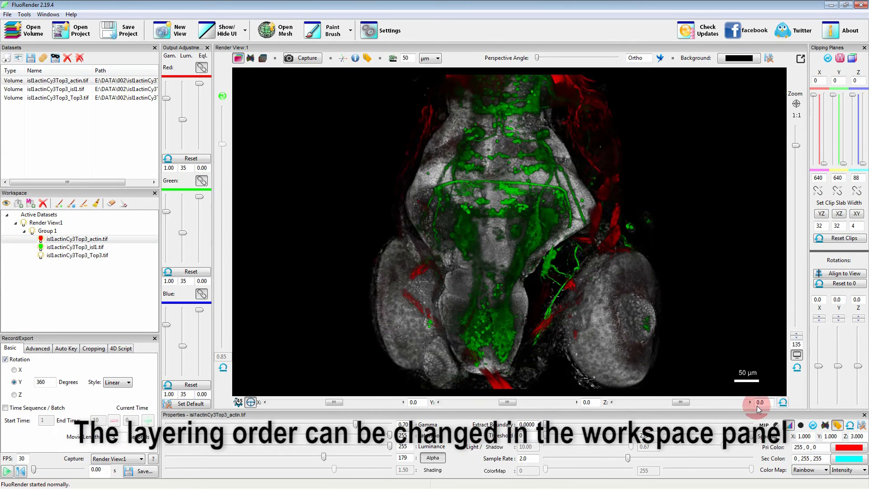
Step: Move the Top3 channel to the top of the Group 1 layering order, inspect it rotated about Y, and reset the rotation
left_click_drag(62, 258, 54, 241)
left_click_drag(508, 402, 536, 405)
left_click(783, 402)
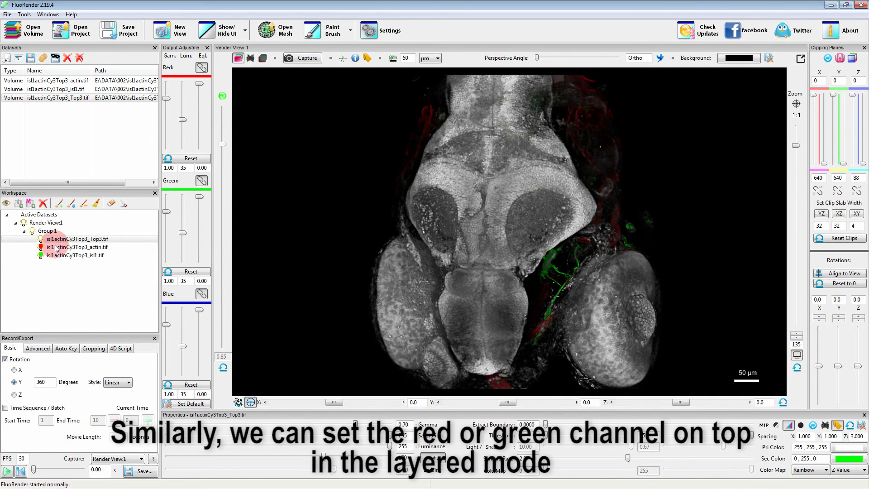
Step: Order the actin and isl1 channels above Top3 in Group 1, and inspect the volume in depth intermixing mode rotated about the Y axis
left_click_drag(51, 249, 53, 251)
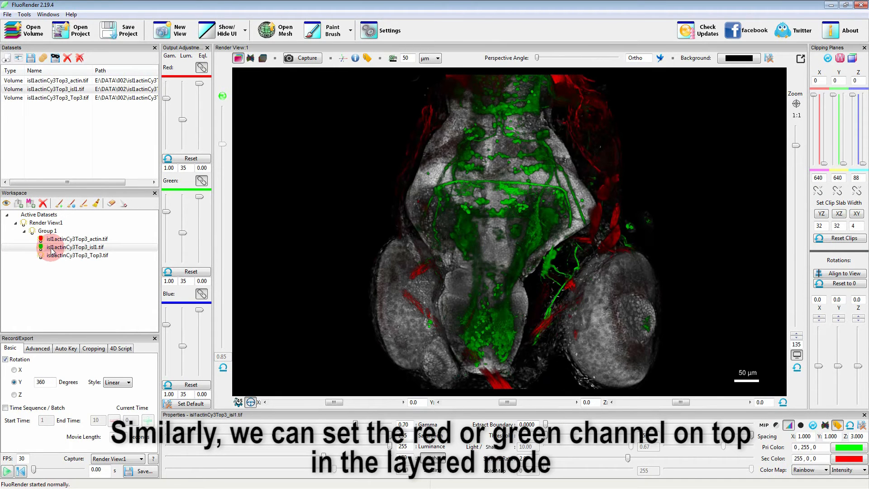
left_click(251, 58)
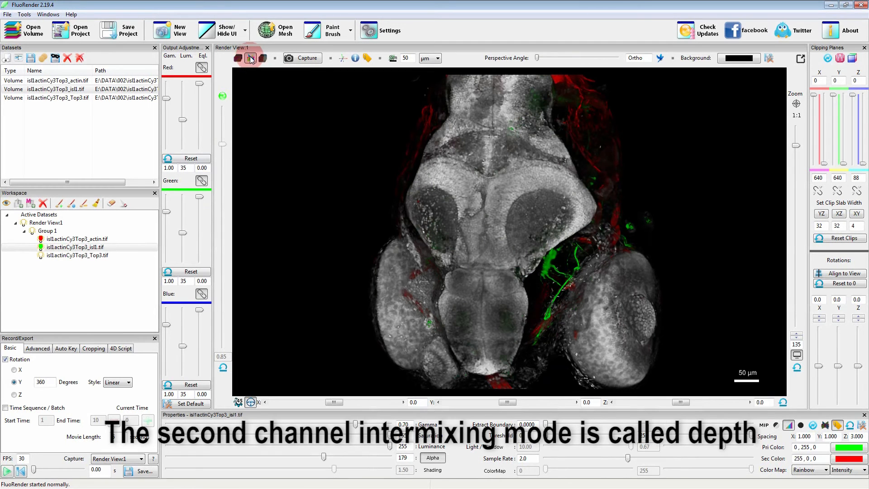
left_click_drag(507, 402, 543, 405)
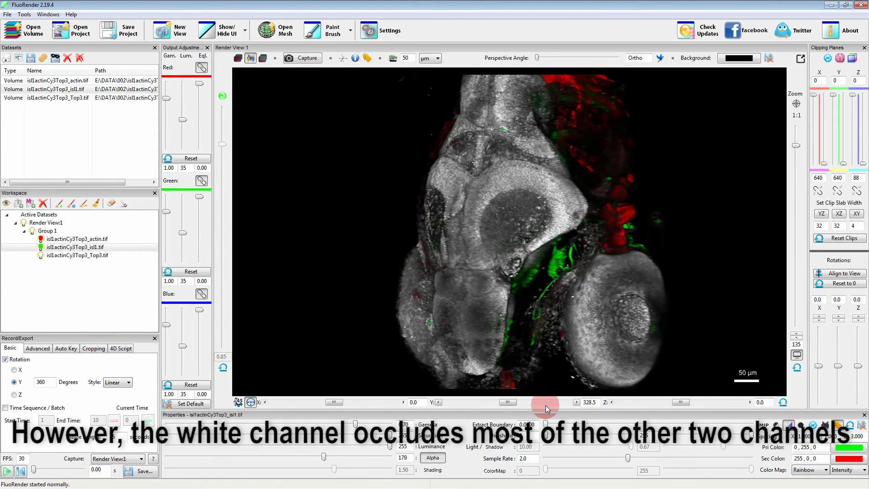
left_click(783, 403)
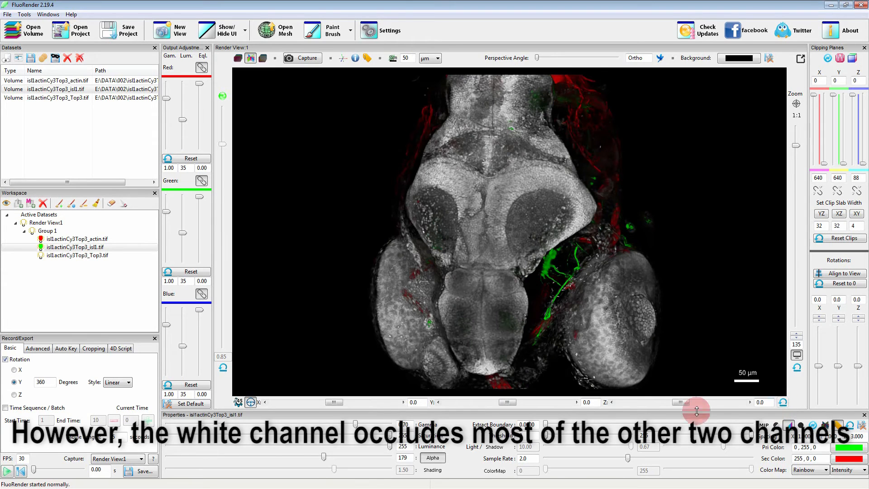
Step: Preview the composite channel intermixing mode and return to depth mode
left_click(263, 59)
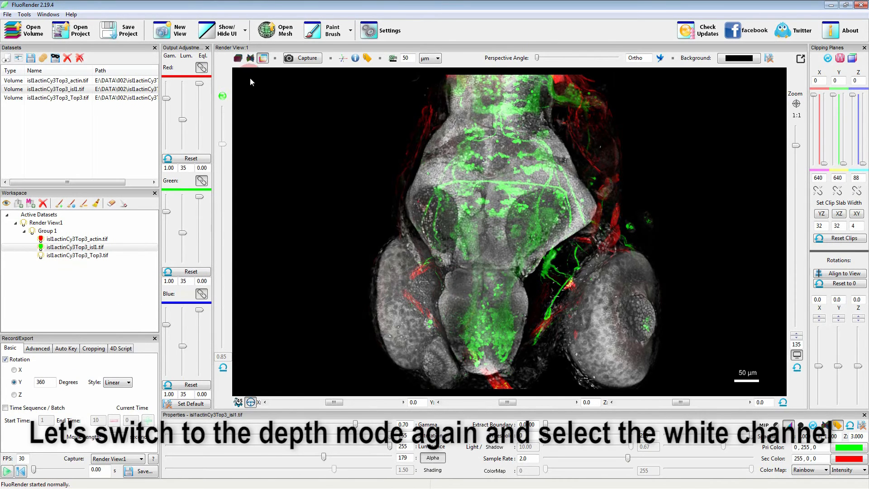
left_click(250, 58)
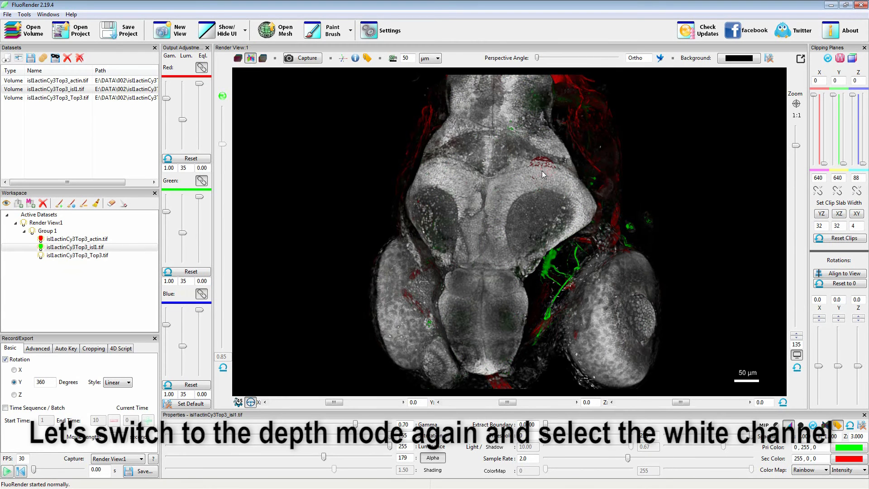
Step: Select the isl1actinCy3Top3_Top3.tif channel and clip it from the front along the Z axis to 43
left_click(83, 258)
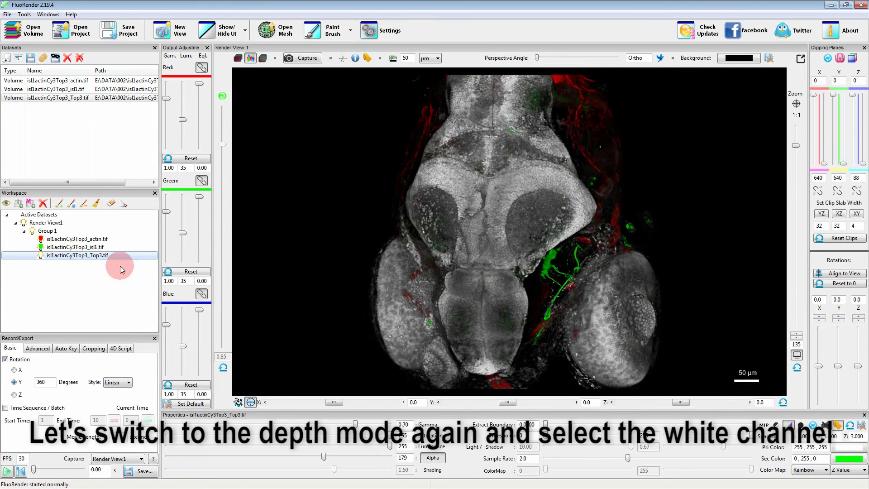
left_click(836, 147)
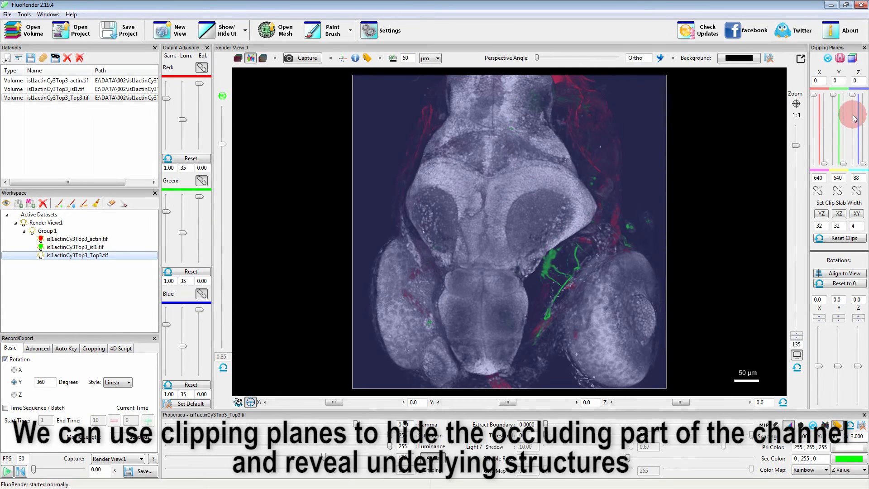
left_click_drag(853, 97, 851, 128)
left_click_drag(643, 254, 580, 256)
key("Down")
key("Down")
key("Down")
key("Down")
key("Down")
key("Down")
key("Down")
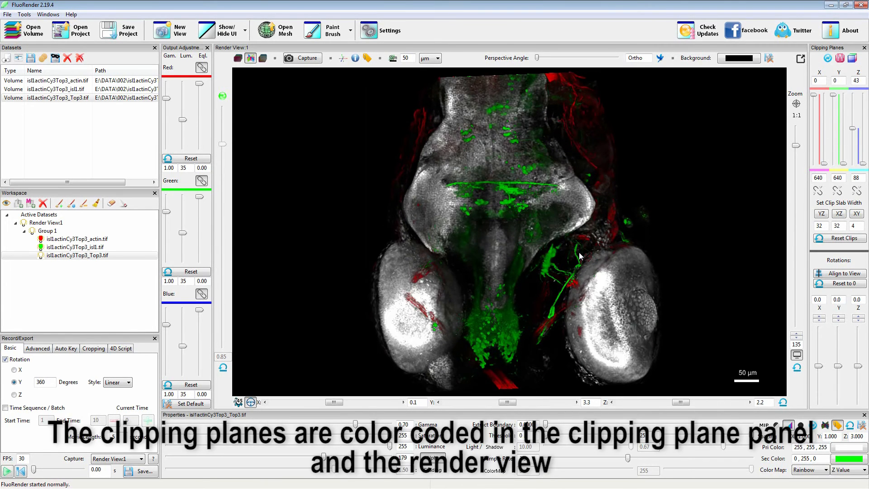
Step: Step the Z clipping plane back and forth through the Top3 channel to examine the underlying structures, and reset the clips
key("Up")
key("Up")
key("Up")
key("Up")
key("Up")
key("Up")
key("Up")
key("Up")
key("Up")
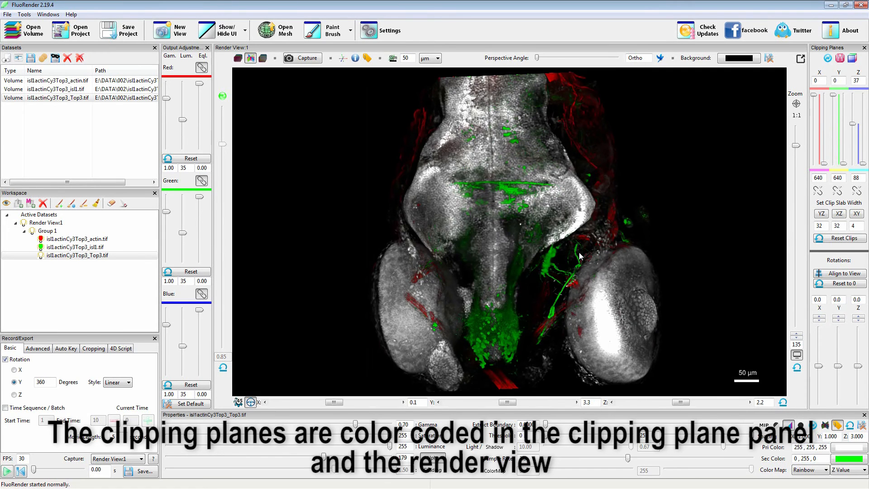
key("Down")
key("Down")
key("Down")
key("Down")
key("Down")
key("Down")
key("Down")
key("Down")
key("Up")
key("Up")
key("Up")
key("Up")
key("Up")
key("Up")
key("Up")
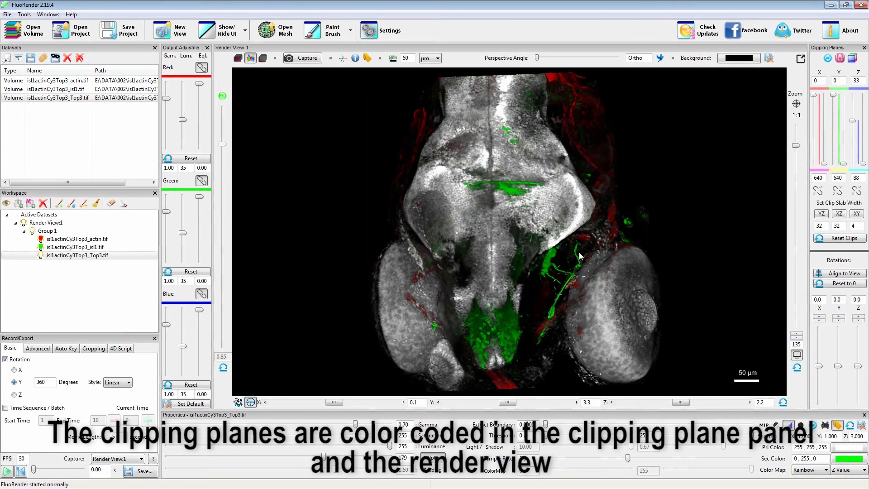
key("Down")
key("Down")
key("Down")
key("Down")
left_click_drag(578, 254, 550, 254)
left_click(825, 238)
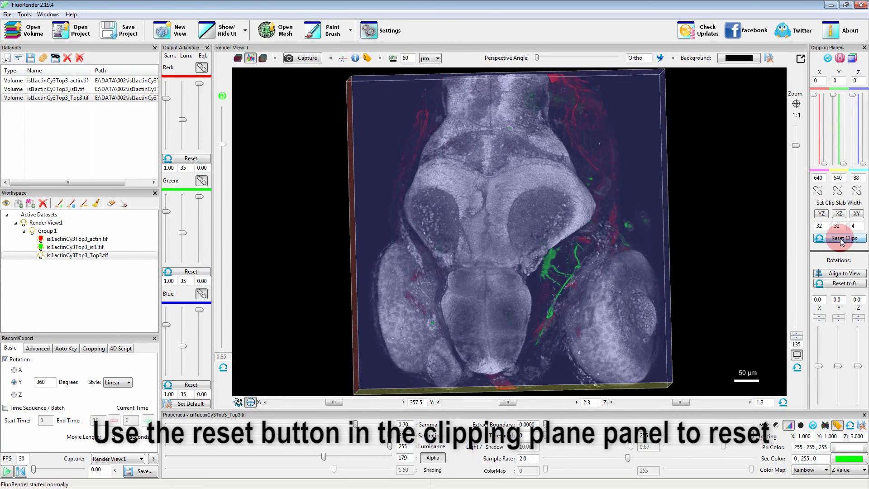
Step: Clip the Top3 channel along the X axis to 316 and rotate the volume to inspect the cut
left_click_drag(664, 283, 648, 283)
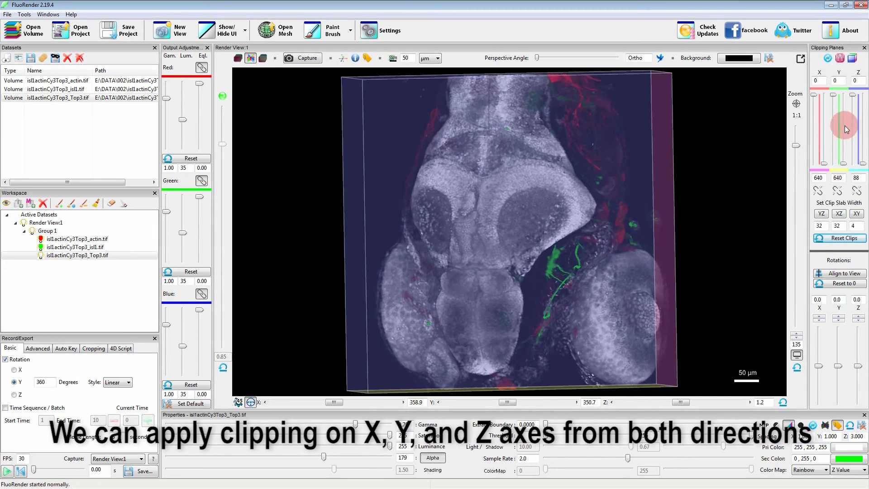
left_click_drag(818, 96, 818, 132)
mouse_move(544, 258)
left_mouse_down()
mouse_move(609, 257)
mouse_move(573, 252)
mouse_move(553, 266)
left_mouse_up()
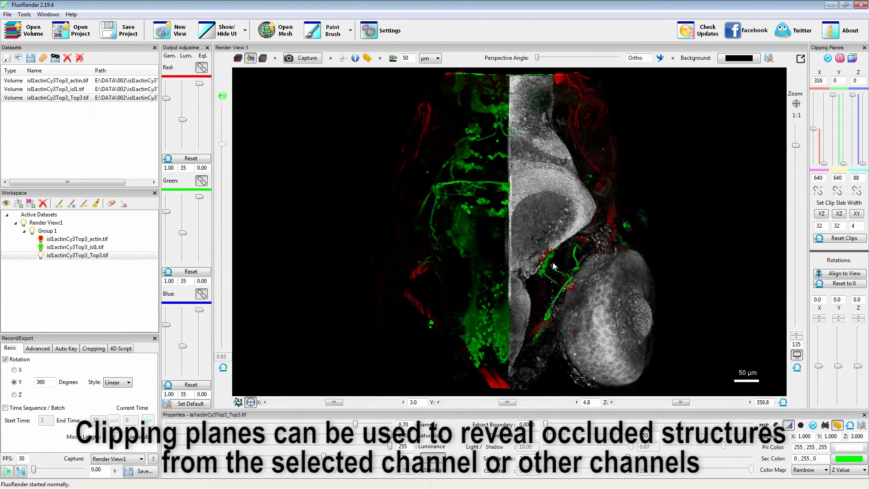
Step: Replace the X clip with a Y clip at 324 on the Top3 channel, inspect the section, and reset the clips
left_click(814, 129)
left_click_drag(814, 130, 831, 130)
mouse_move(583, 255)
left_mouse_down()
mouse_move(543, 284)
mouse_move(556, 240)
mouse_move(595, 256)
left_mouse_up()
left_click(851, 240)
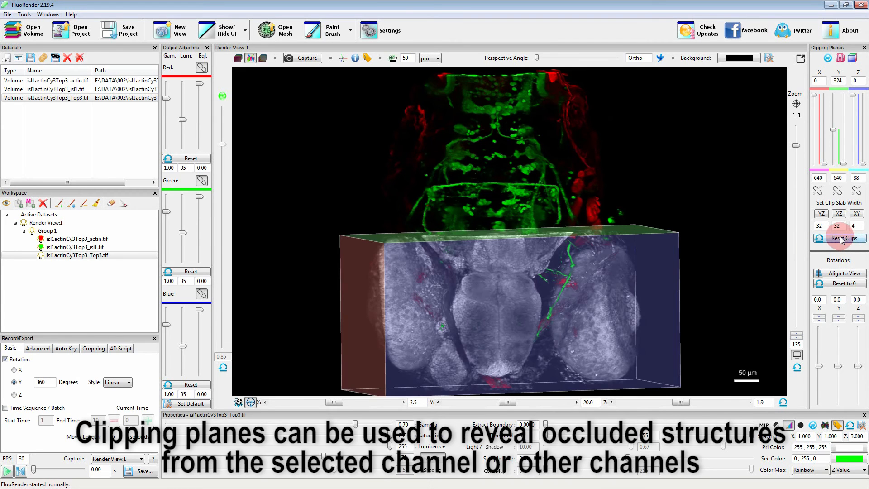
left_click_drag(680, 258, 671, 258)
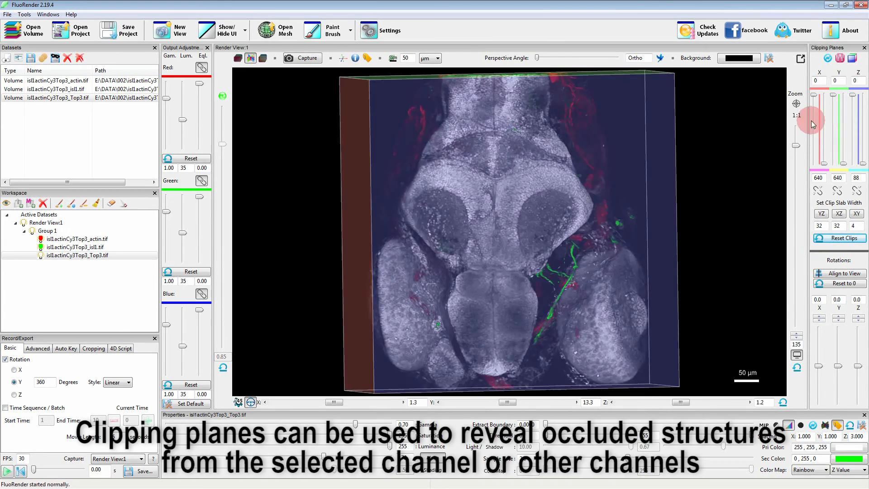
Step: Synchronize the clipping planes of all channels, inspect a transverse section with Y clipped to 312, and reset the clips
left_click(827, 58)
left_click(828, 58)
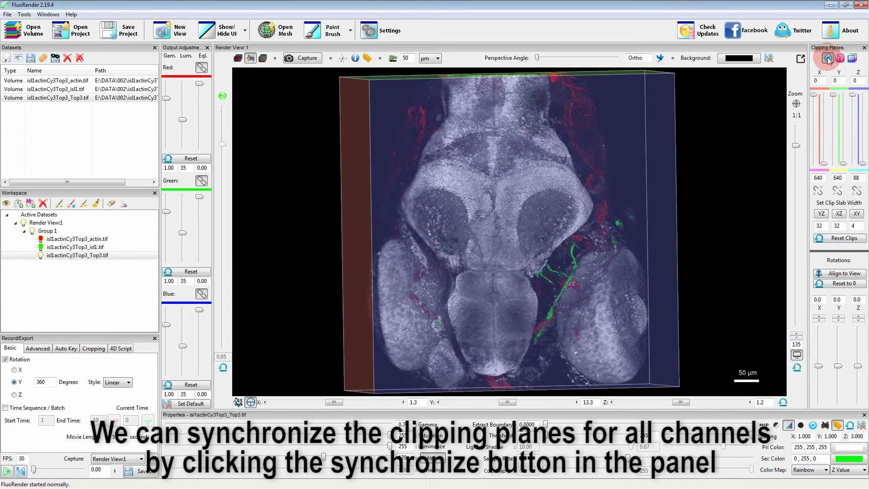
left_click(838, 98)
left_click_drag(836, 98, 836, 128)
left_click_drag(563, 231, 556, 278)
left_click_drag(556, 311, 605, 271)
left_click(826, 238)
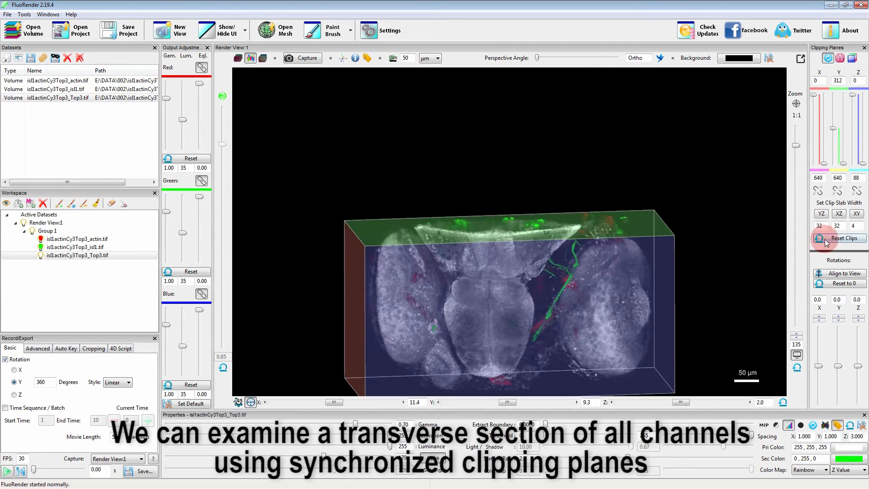
left_click(839, 240)
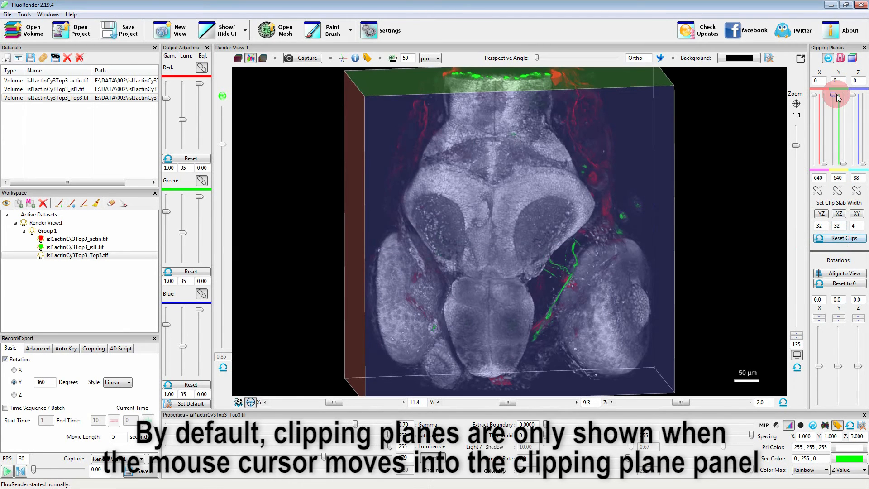
Step: Keep the clipping planes permanently displayed and show them in wireframe mode while rotating the volume
left_click(841, 59)
mouse_move(486, 269)
left_mouse_down()
mouse_move(575, 244)
mouse_move(643, 267)
mouse_move(493, 252)
mouse_move(500, 270)
mouse_move(496, 261)
left_mouse_up()
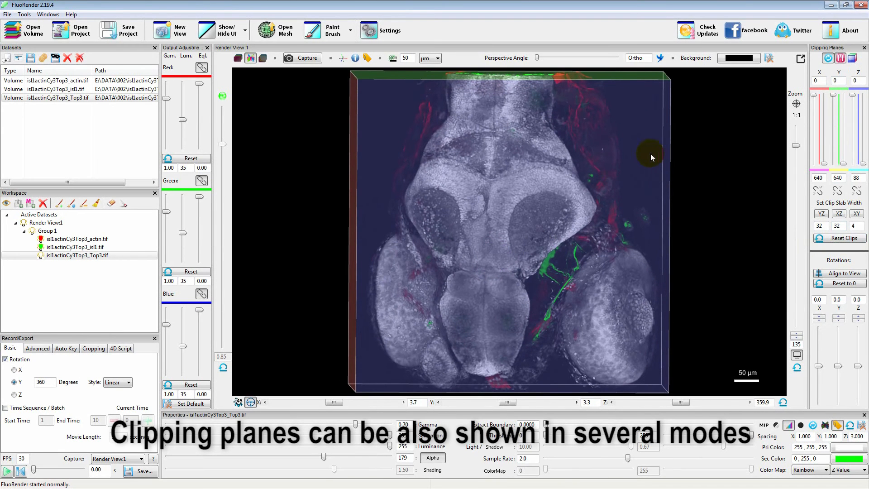
left_click(853, 58)
left_click_drag(598, 250, 570, 264)
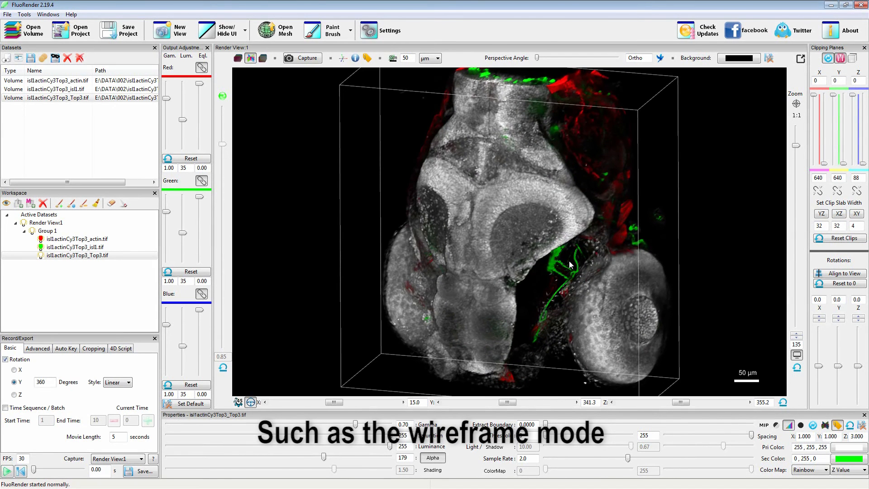
Step: Show the clipping planes in low opacity mode and in back plane only mode, rotating the volume to compare them
left_click(853, 59)
left_click_drag(588, 276, 577, 243)
left_click(816, 130)
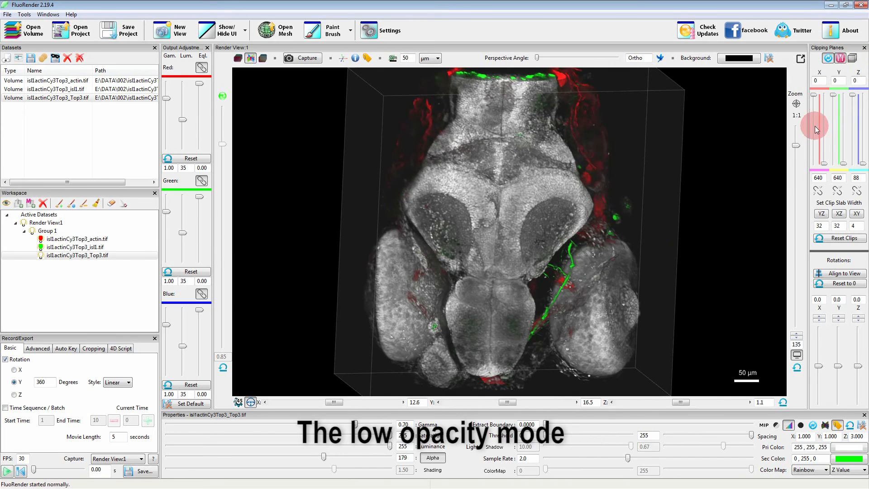
left_click(853, 58)
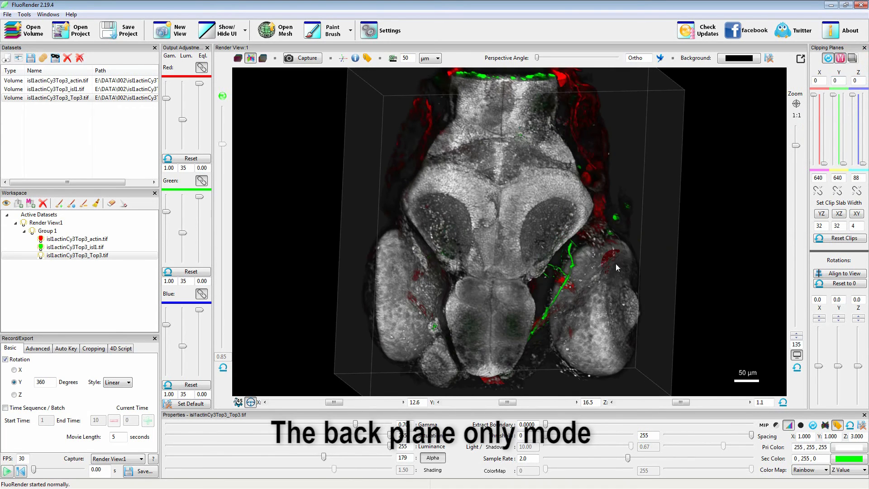
left_click_drag(595, 292, 390, 256)
Step: Show only the back clipping planes with color coding and inspect them from several angles
left_click(854, 58)
left_click_drag(487, 277, 426, 299)
left_click_drag(485, 238, 628, 317)
left_click_drag(394, 287, 521, 296)
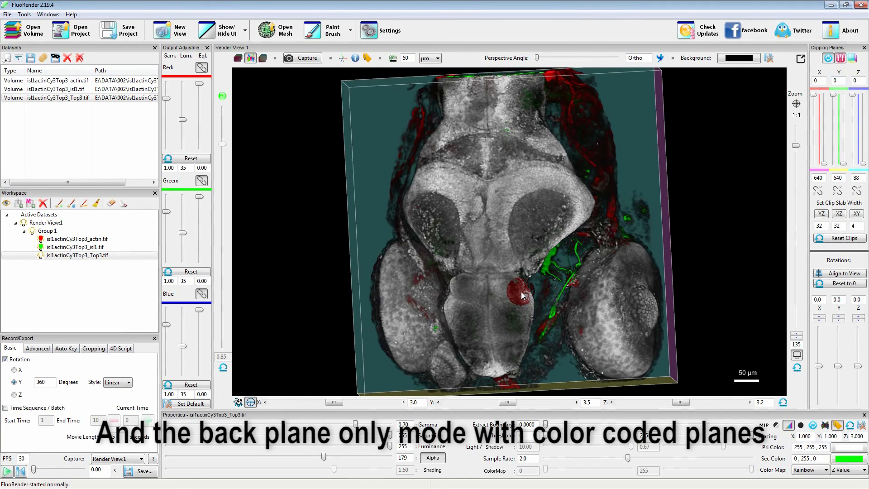
Step: Restore the default clipping plane display, turn off permanent display and channel synchronization, and reset the view rotation
left_click(851, 63)
left_click(854, 60)
left_click(842, 60)
left_click(828, 58)
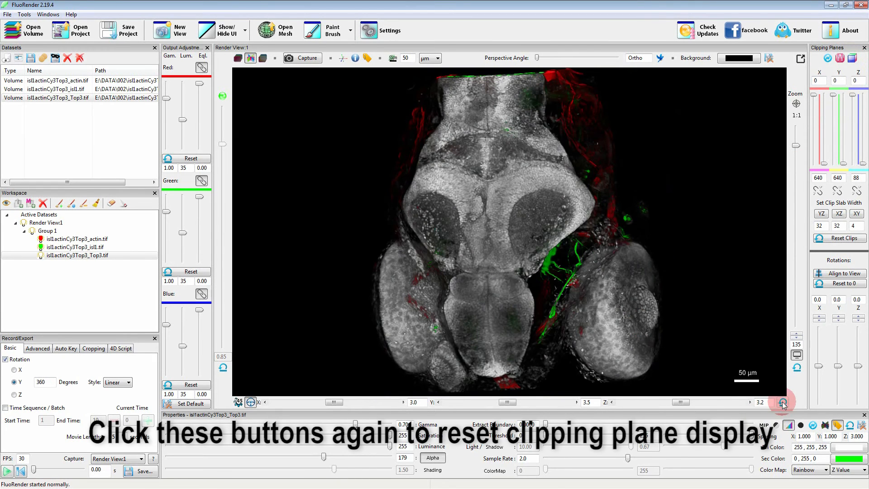
left_click(784, 402)
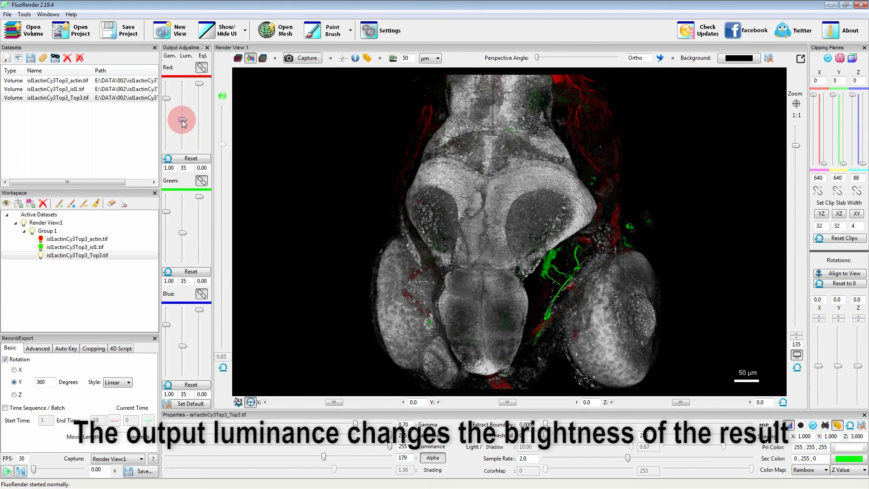
Step: Set the linked output luminance to 93 and gamma to 0.93 for all three colors, and try the equalization adjustment
mouse_move(182, 120)
left_mouse_down()
mouse_move(181, 101)
mouse_move(185, 130)
left_mouse_up()
left_click(169, 100)
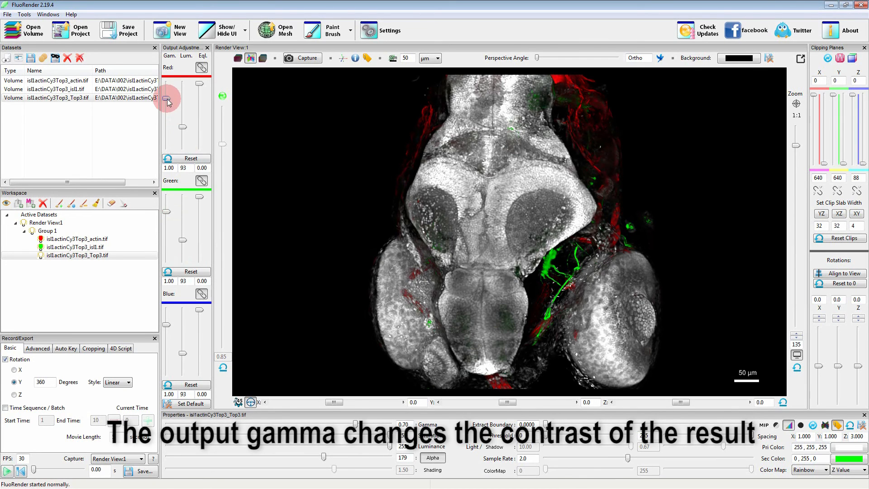
mouse_move(168, 100)
left_mouse_down()
mouse_move(167, 83)
mouse_move(171, 101)
left_mouse_up()
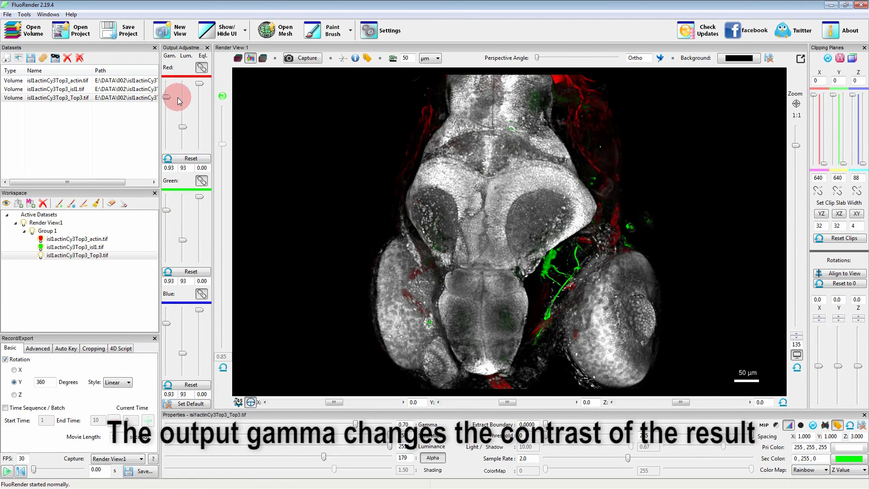
mouse_move(199, 85)
left_mouse_down()
mouse_move(195, 115)
mouse_move(188, 82)
left_mouse_up()
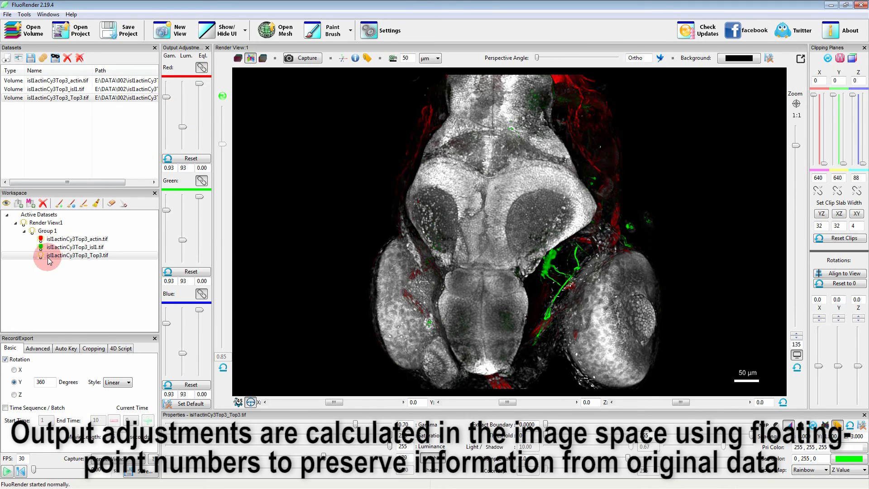
Step: Move the Top3 channel out of Group 1 into a new group and switch the channel intermixing to layered mode
left_click_drag(39, 273, 37, 279)
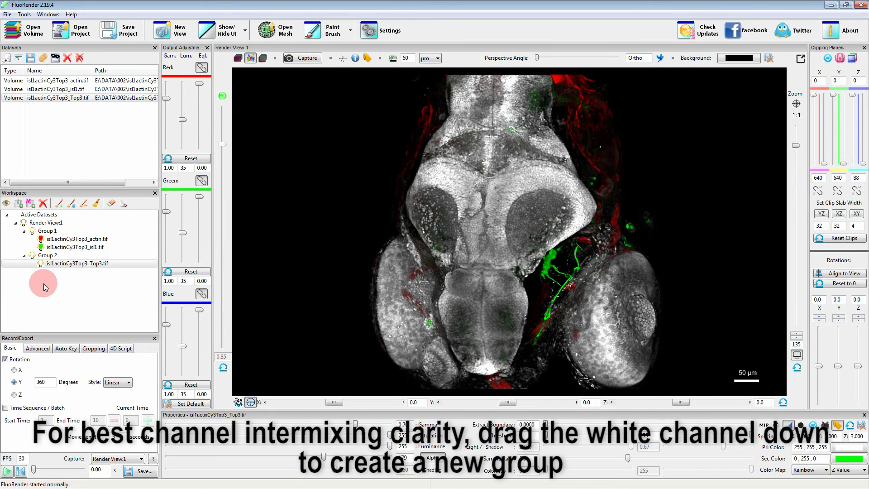
left_click(238, 58)
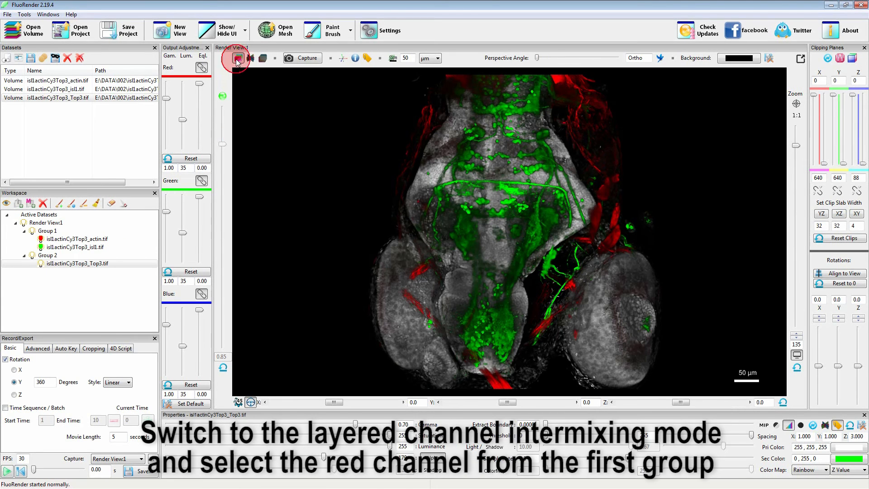
Step: Enable depth mode within Group 1 through the actin channel, inspect the volume rotated about Y, and reset the rotation
left_click(54, 240)
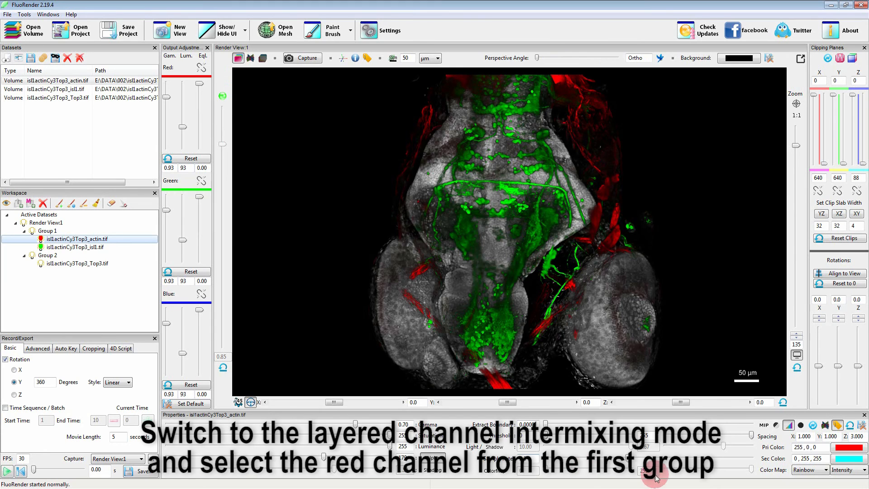
left_click(825, 425)
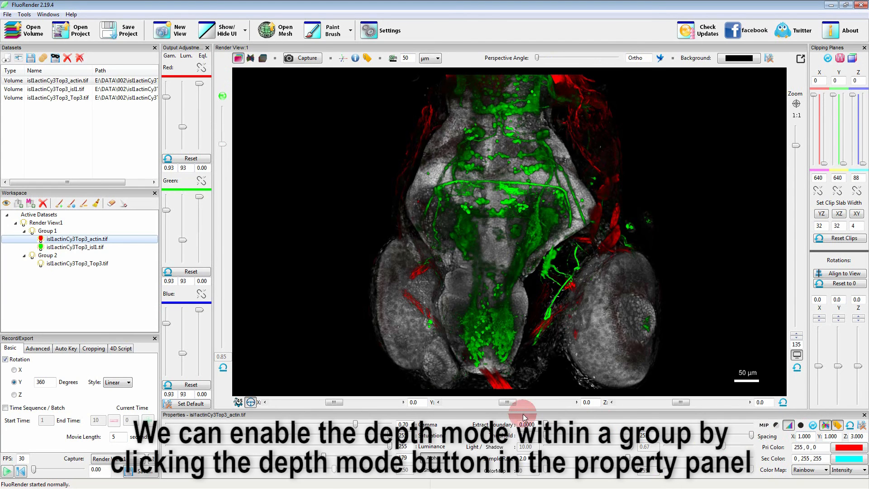
left_click_drag(508, 405, 534, 404)
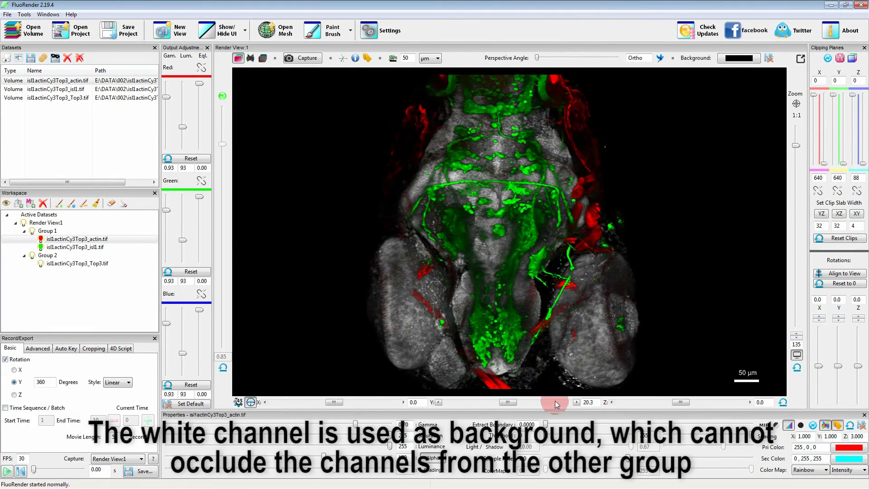
left_click(782, 403)
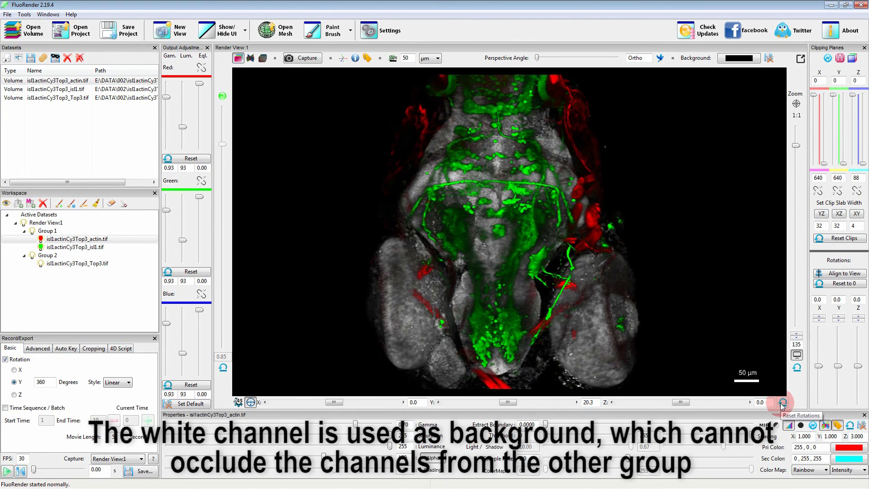
Step: Reset the view rotation and save all current settings as a project named project01 in the 002 folder
left_click(783, 402)
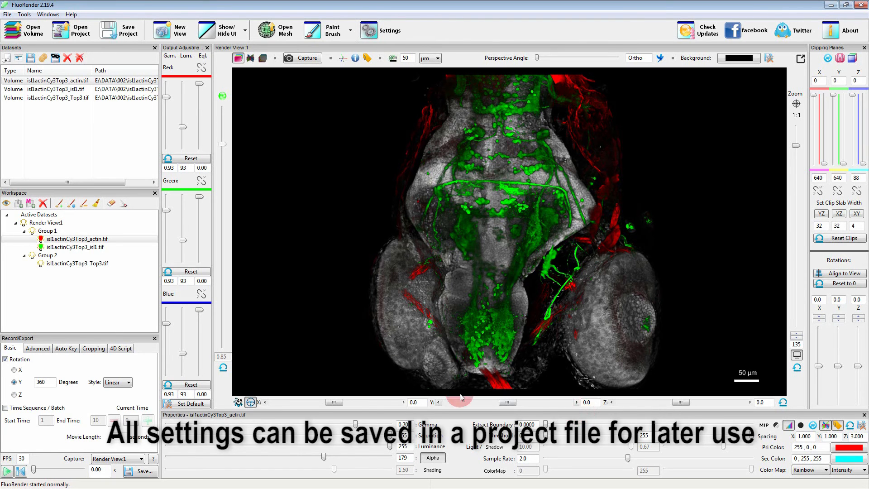
left_click(123, 34)
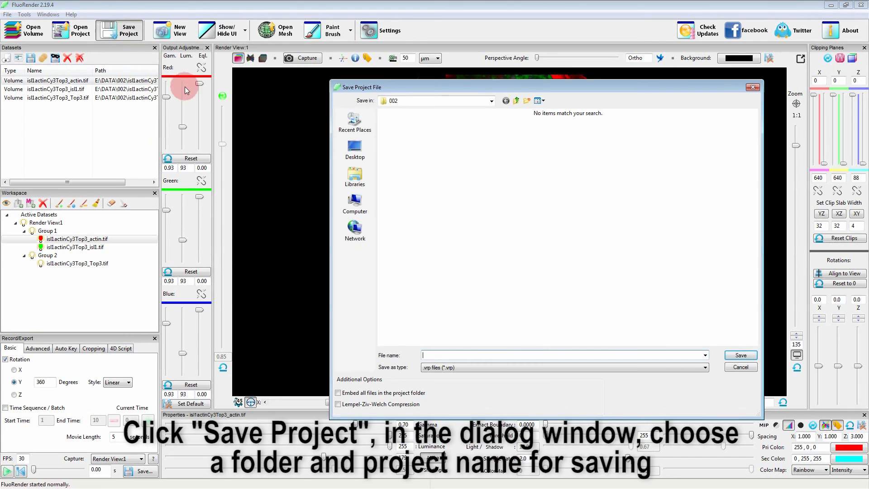
left_click(435, 356)
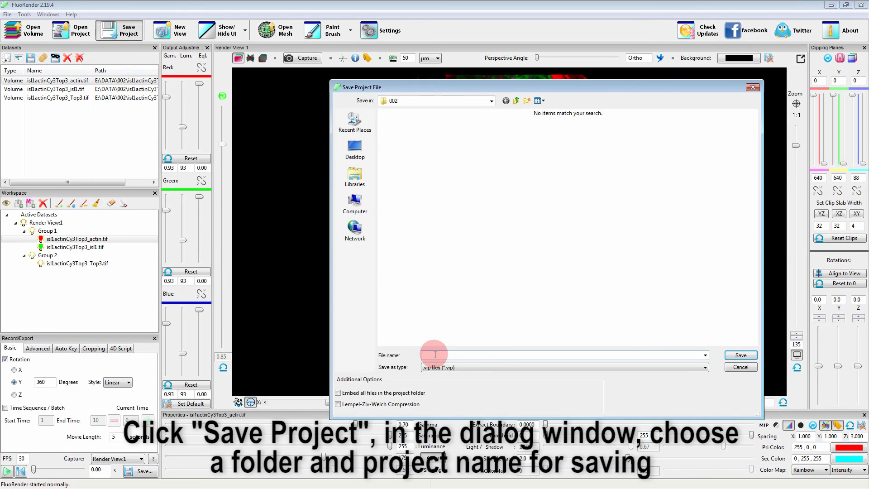
type("project01")
left_click(737, 356)
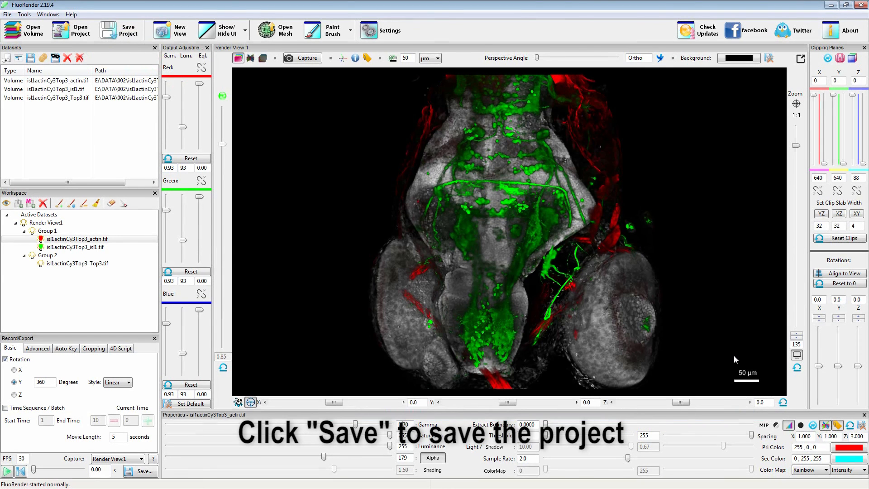
Step: Close FluoRender and launch it again from the desktop
left_click(861, 5)
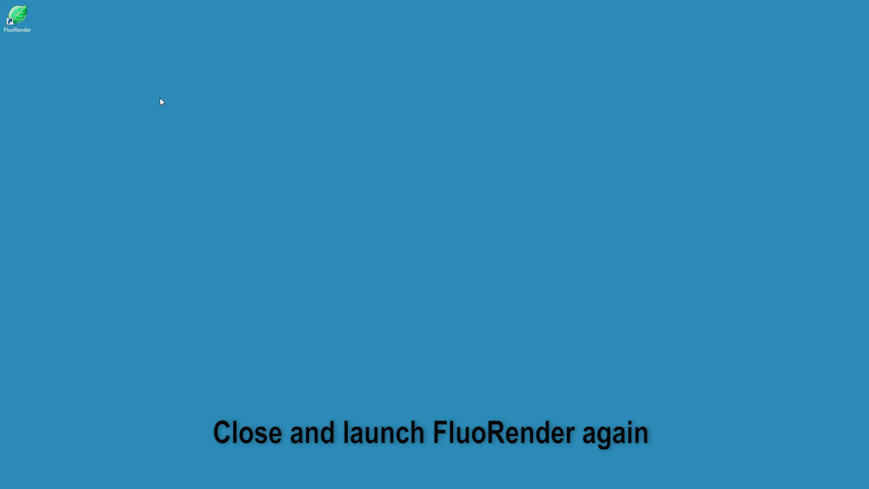
double_click(17, 18)
double_click(17, 19)
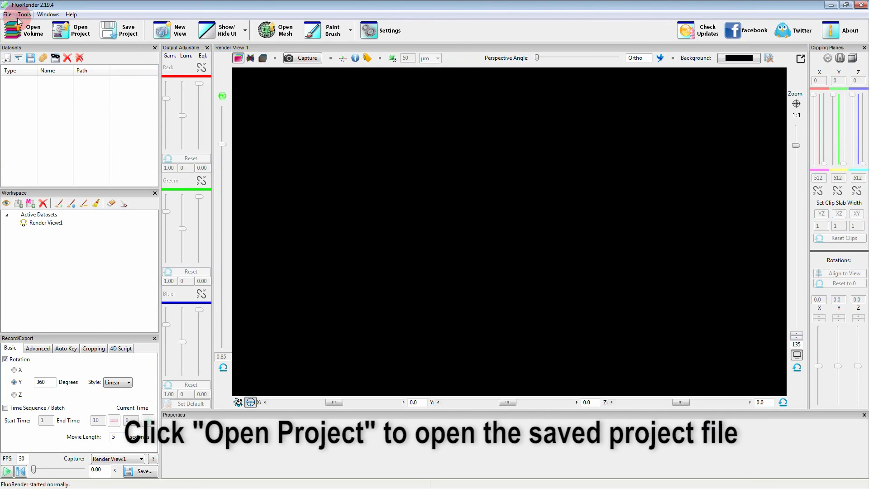
Step: Open the saved project file project01.vrp from the 002 folder inside DATA on Local Disk (E:)
left_click(70, 33)
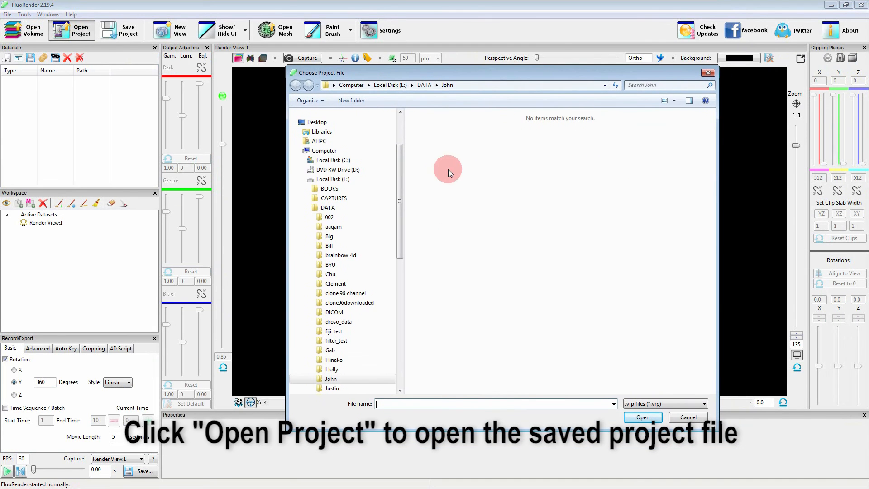
left_click(329, 216)
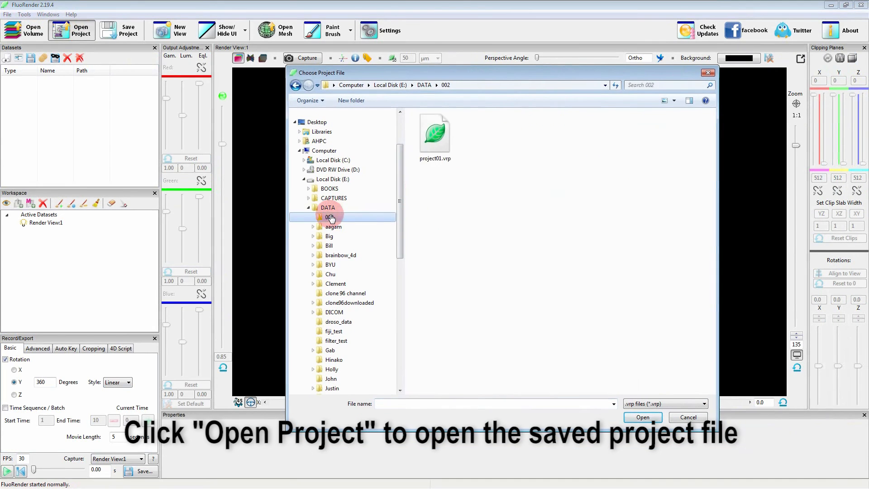
left_click(425, 154)
left_click(643, 417)
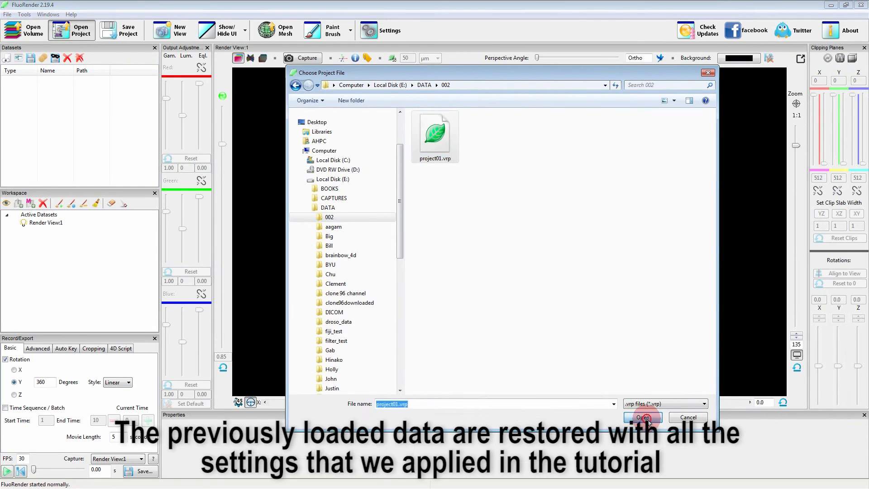